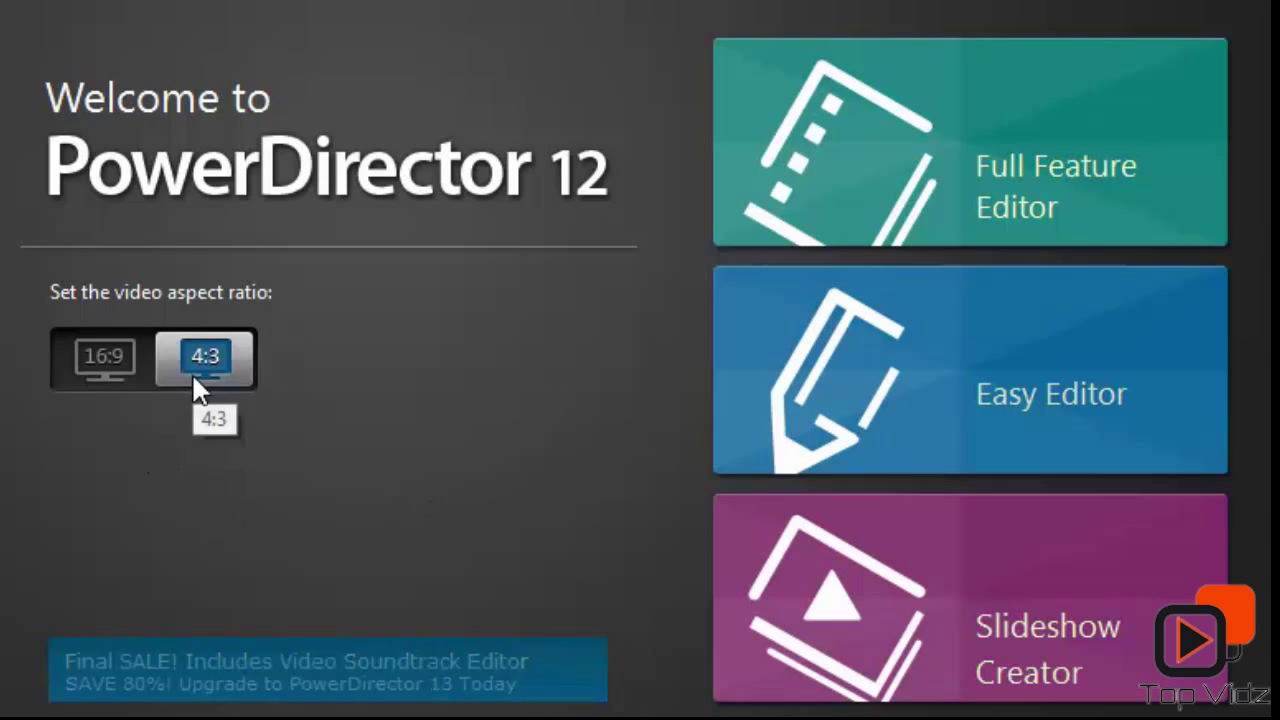
Step: Start a new 16:9 project in the Full Feature Editor
click(114, 362)
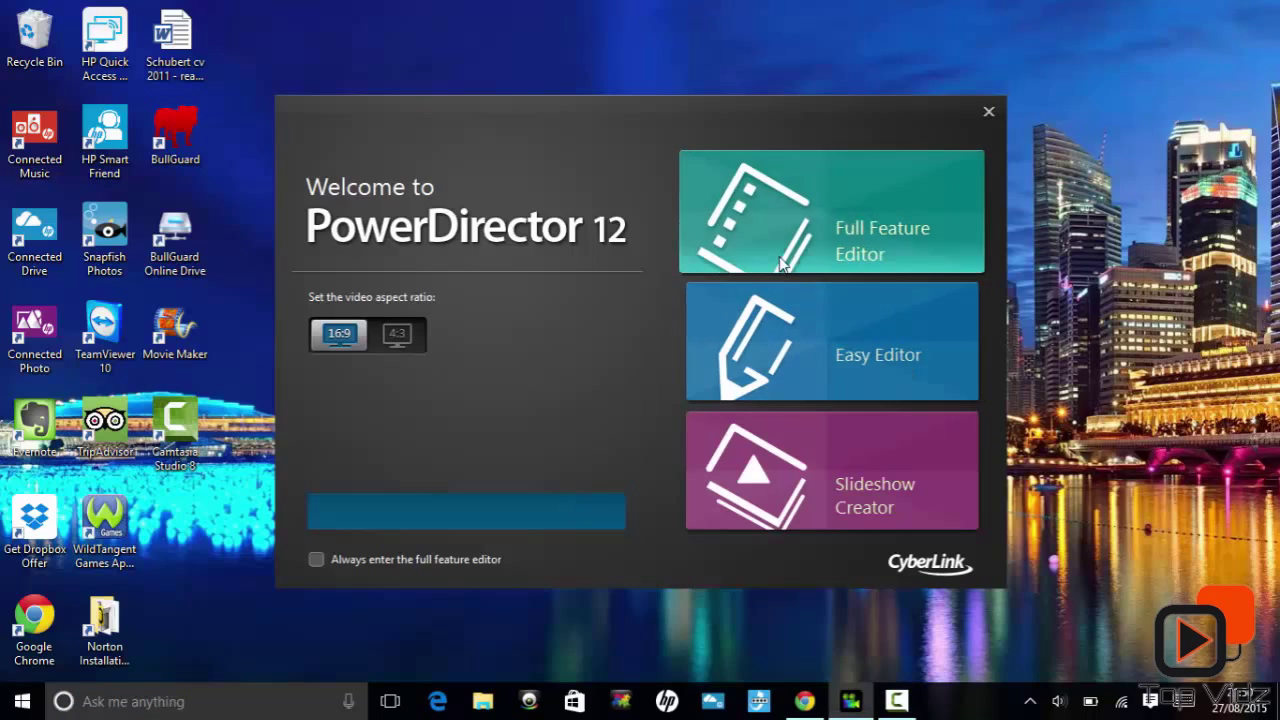
click(886, 210)
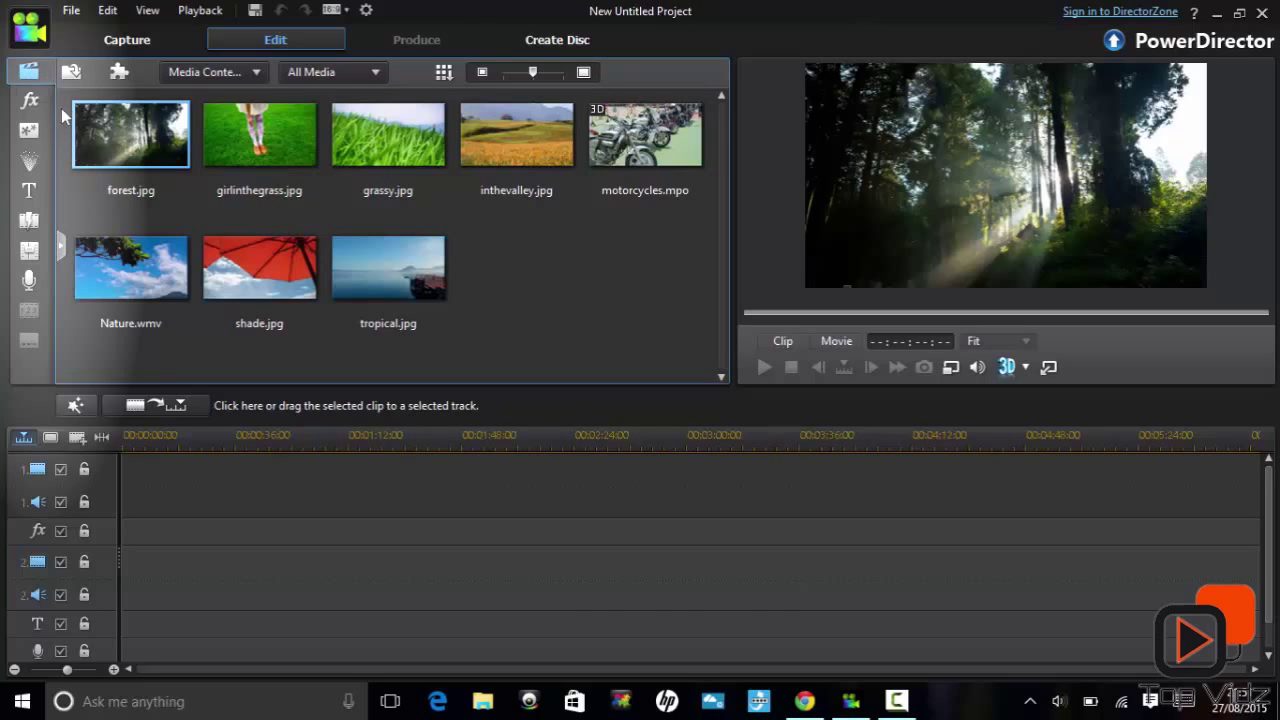
click(29, 131)
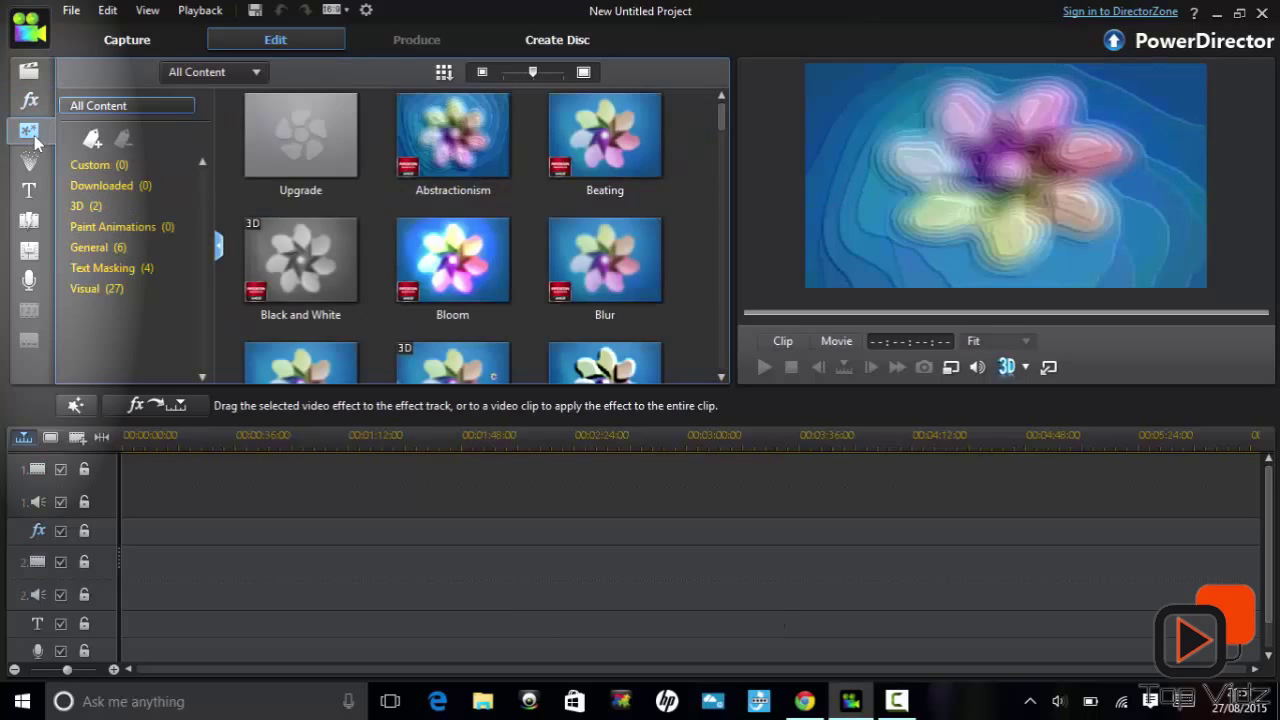
click(30, 132)
click(30, 161)
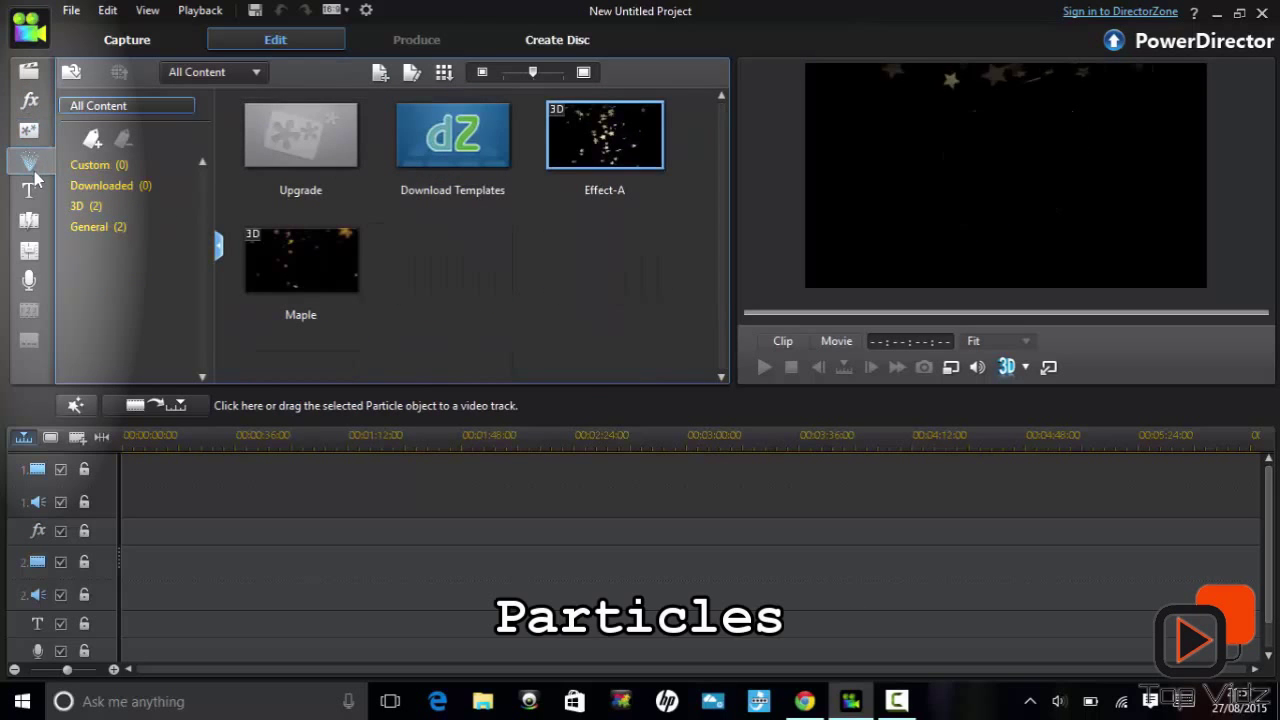
click(30, 190)
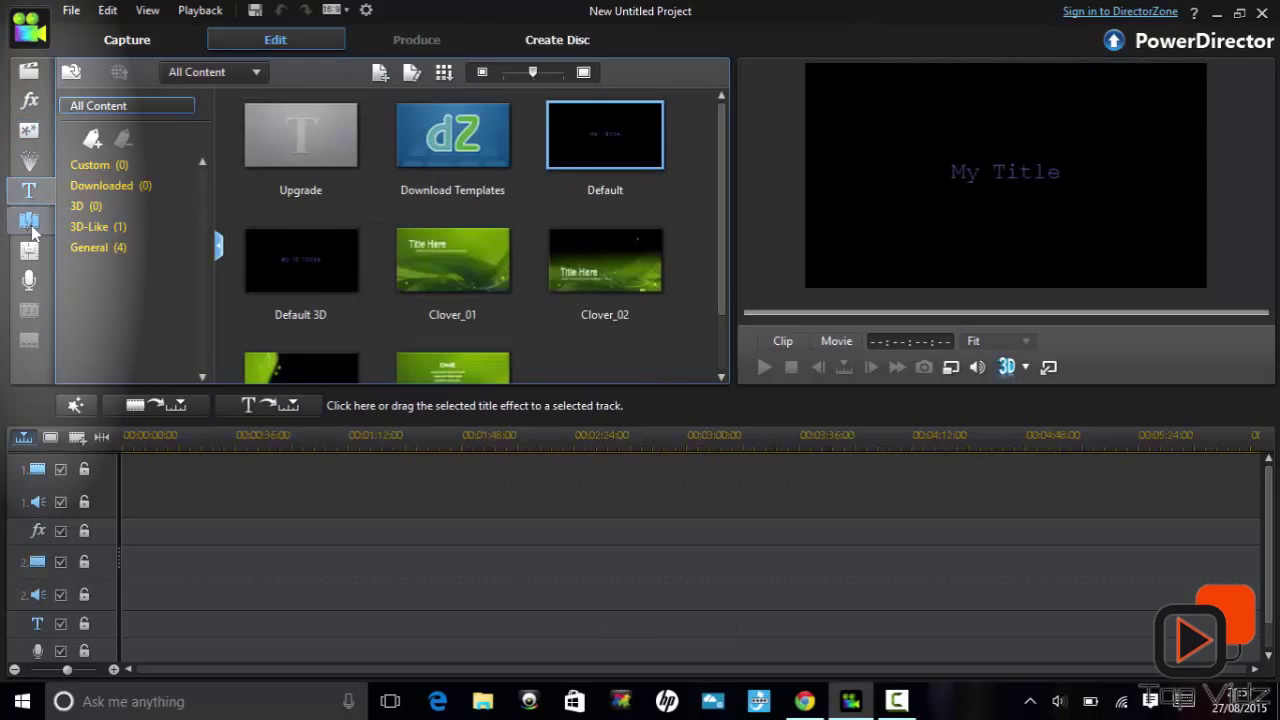
click(30, 222)
click(30, 251)
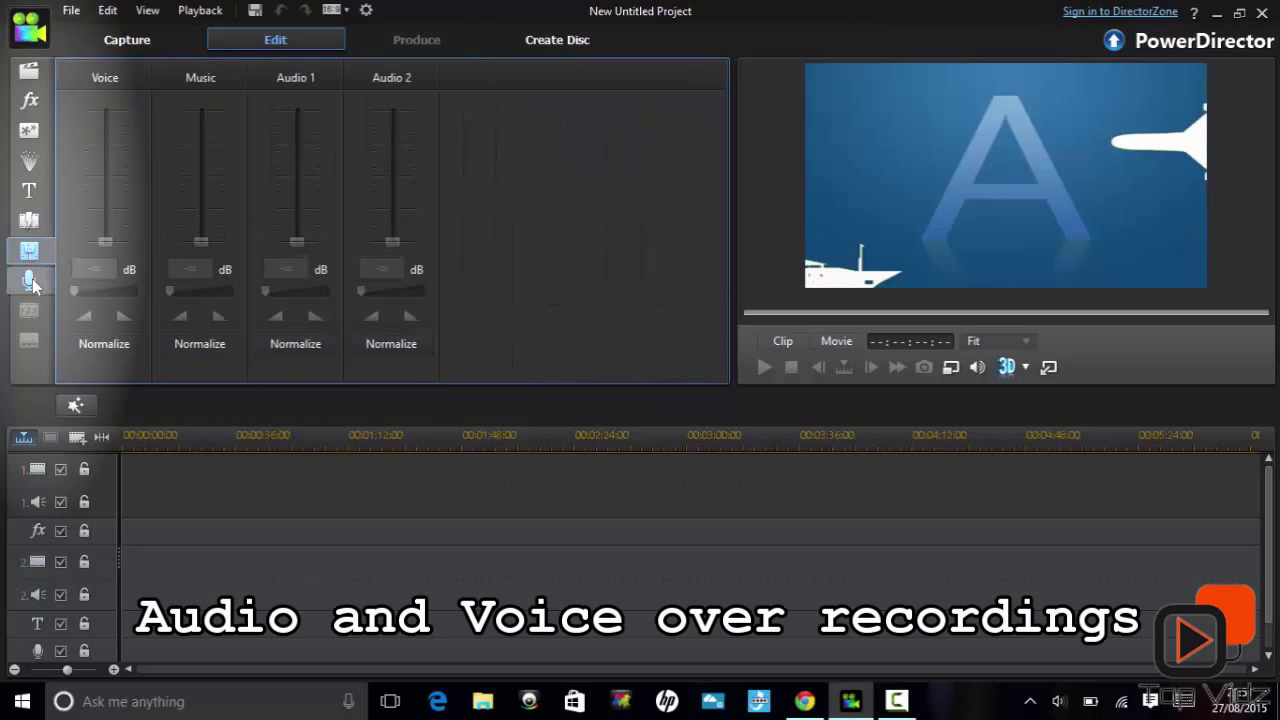
click(31, 282)
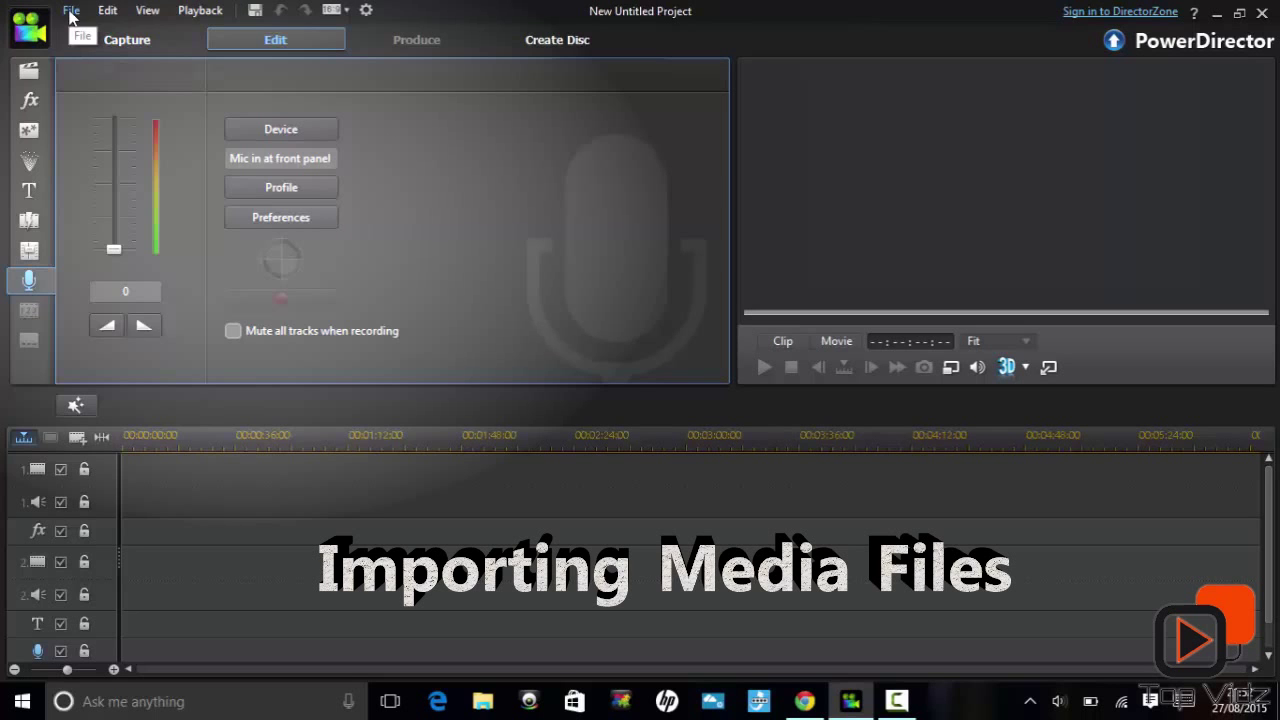
click(71, 12)
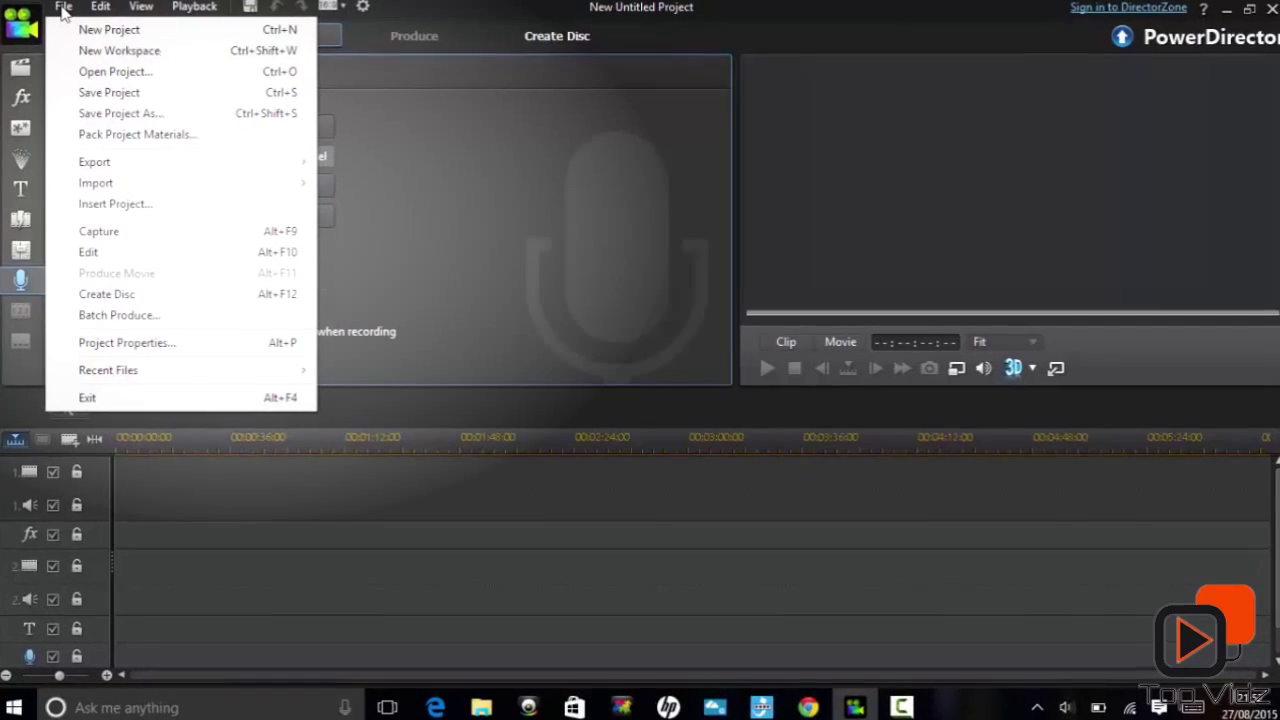
mouse_move(181, 163)
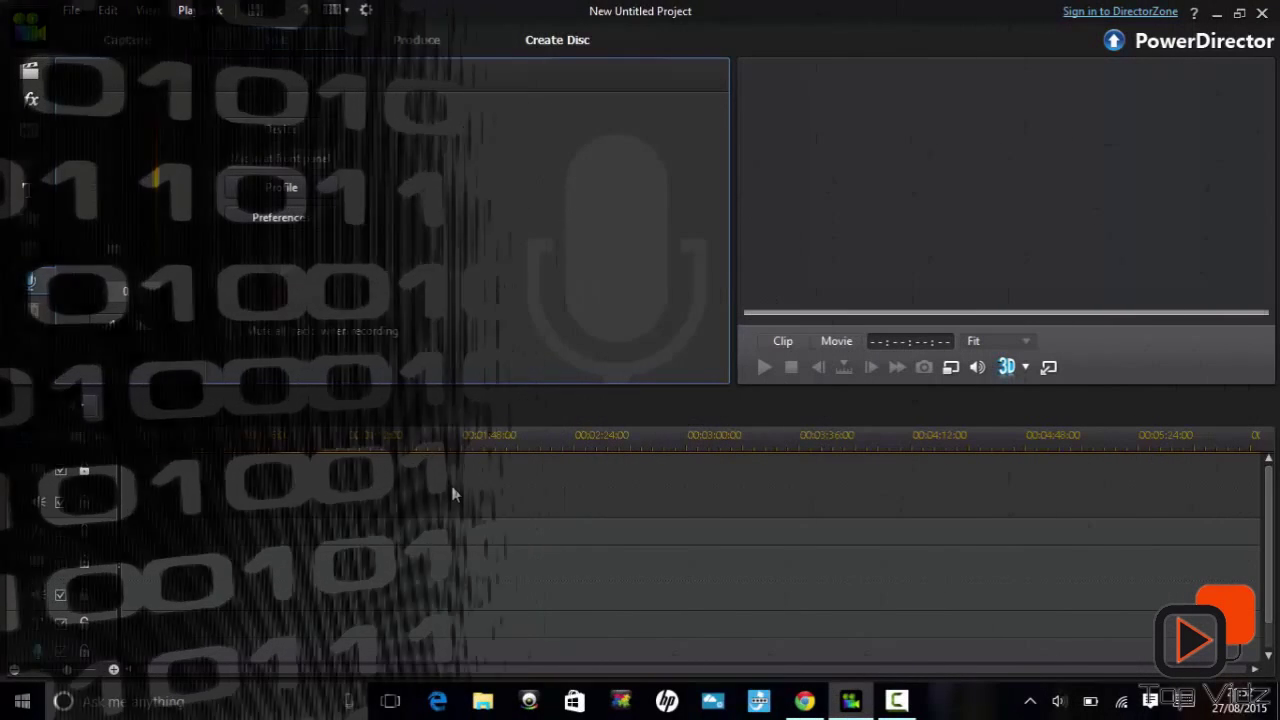
key(F3)
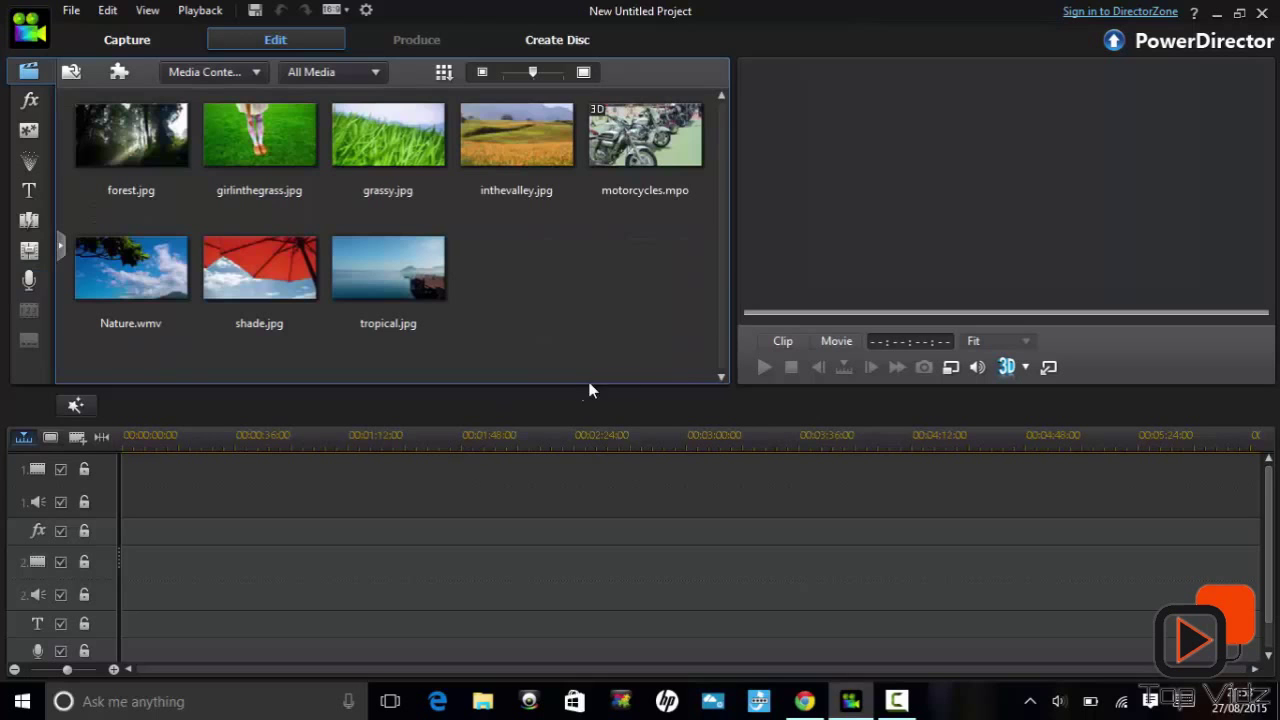
Step: Place shade.jpg and then Nature.wmv on video track 1
drag(687, 362, 72, 72)
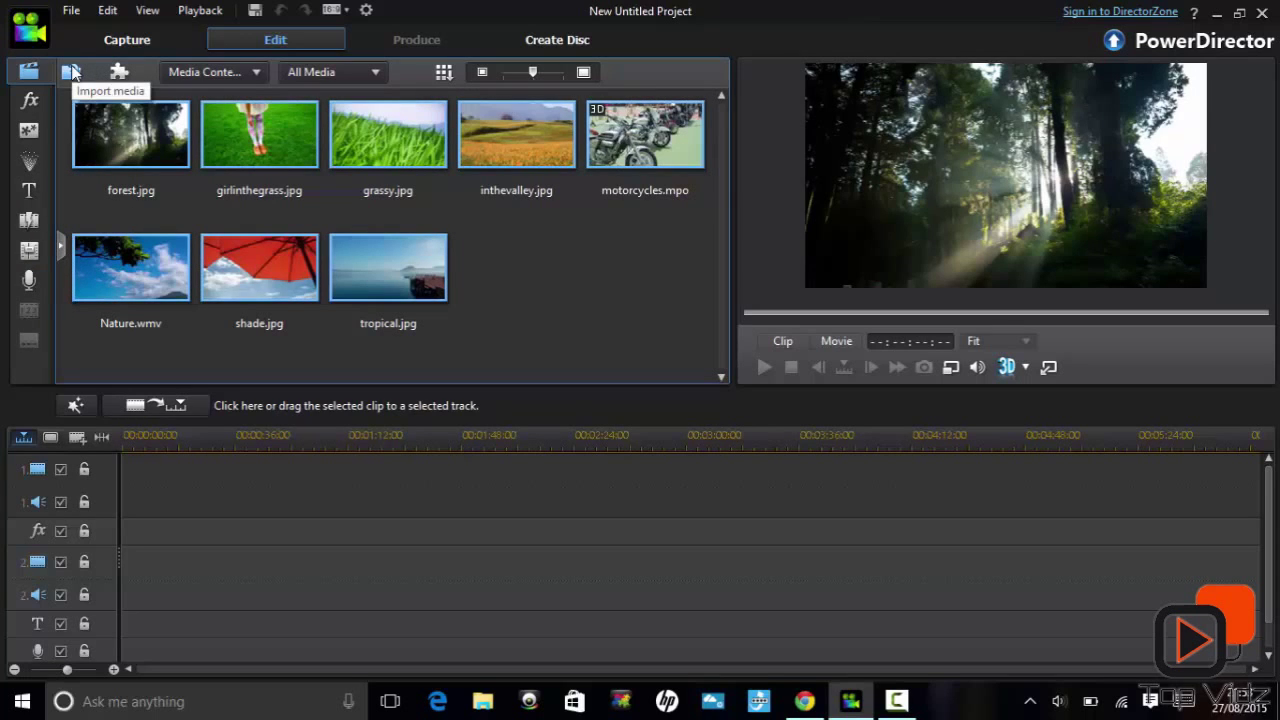
click(602, 378)
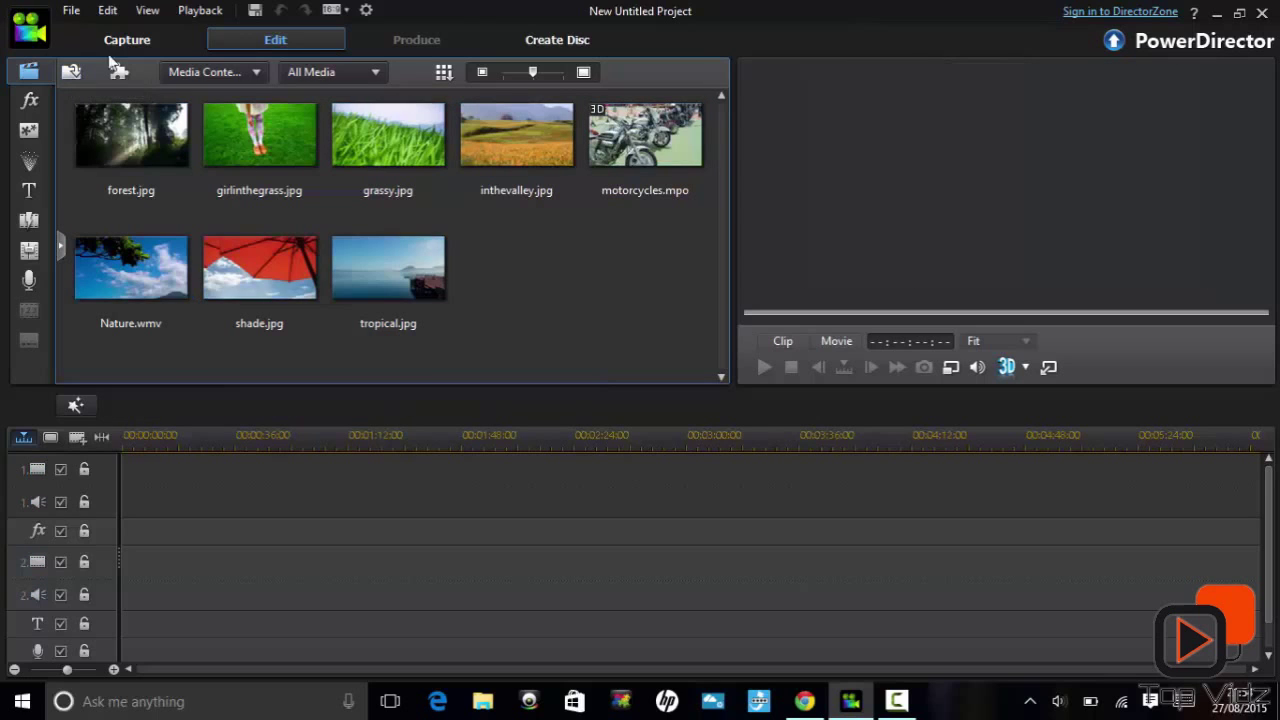
drag(282, 278, 127, 470)
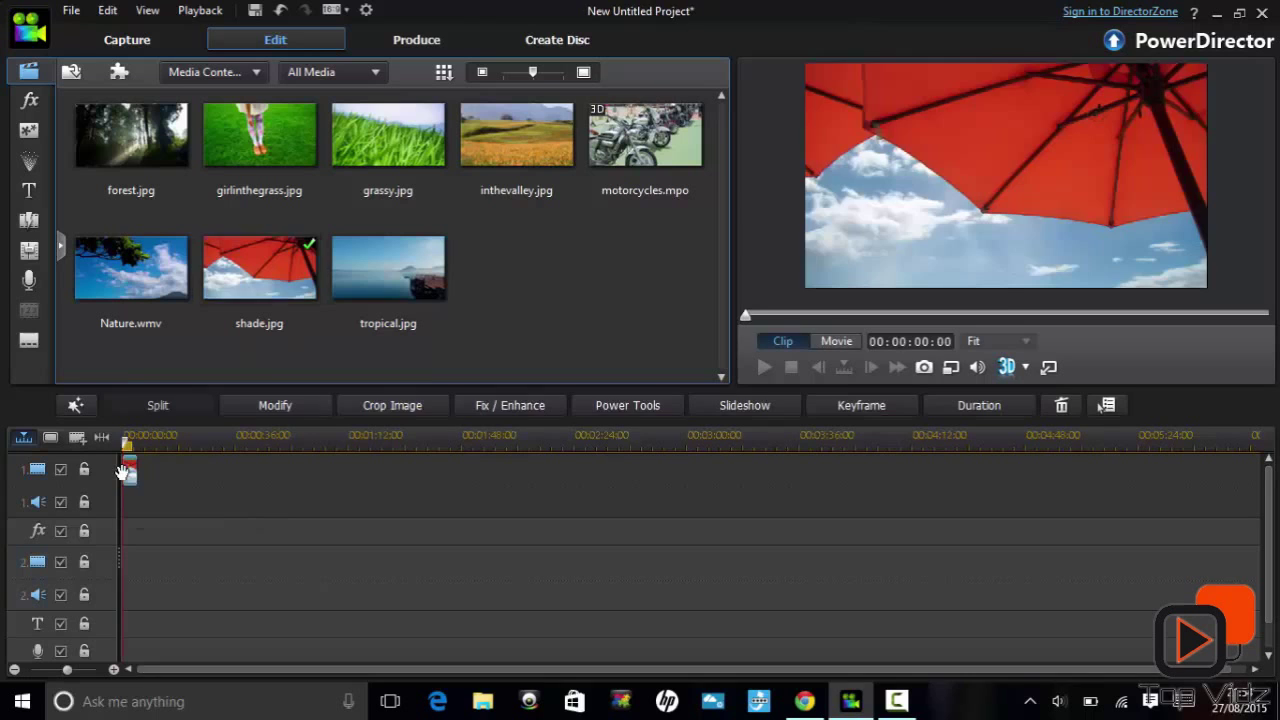
drag(130, 268, 137, 476)
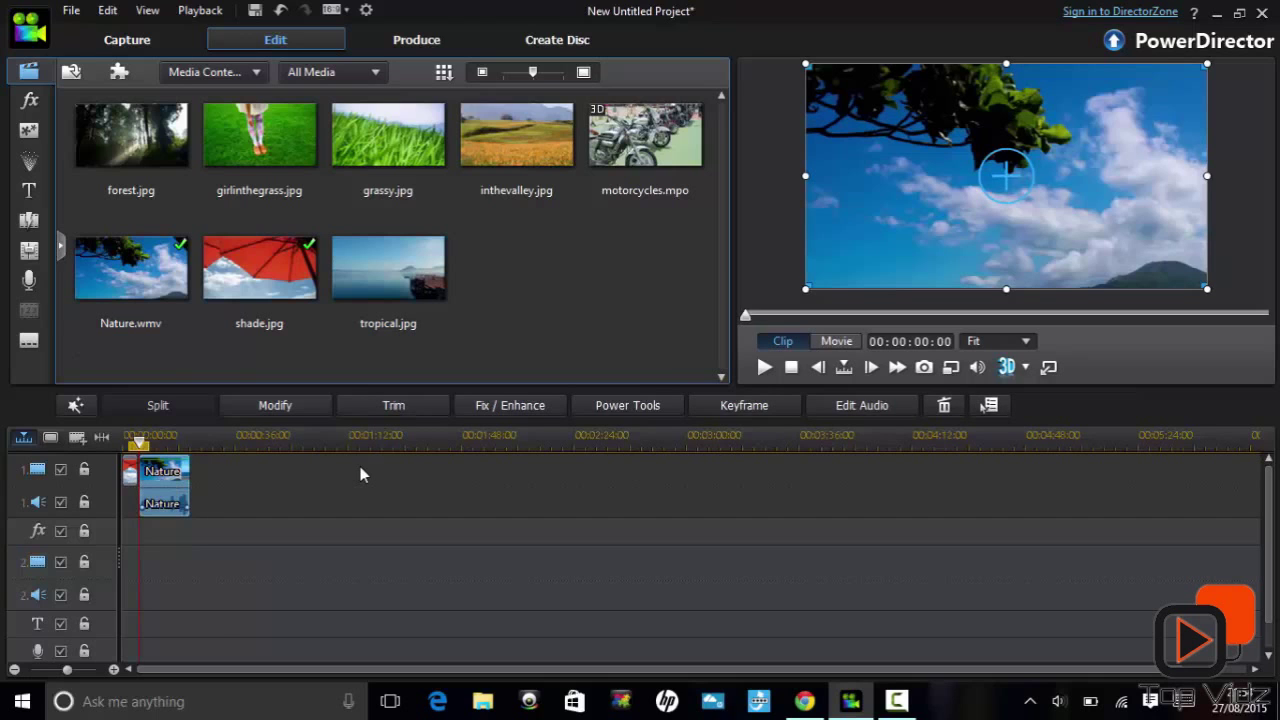
Step: Zoom the timeline in and out, toggle storyboard view and back, and show the magic tools
click(114, 669)
click(114, 669)
click(114, 669)
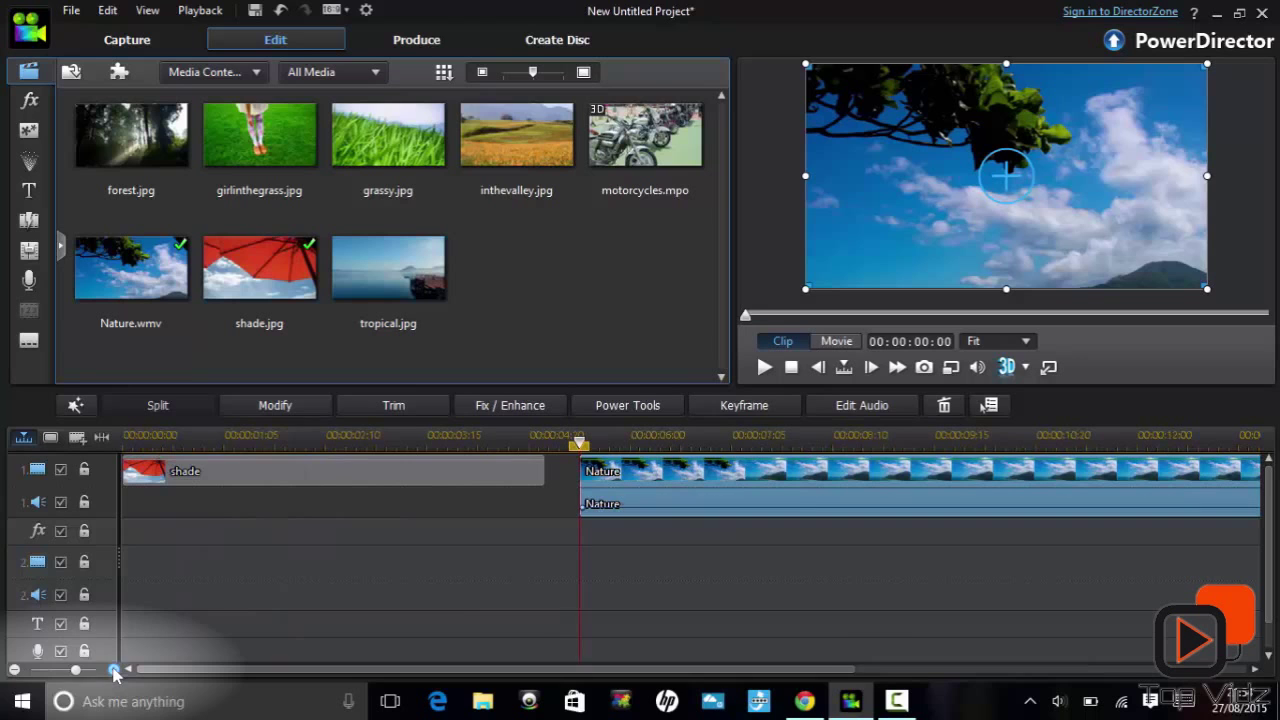
click(15, 670)
click(15, 670)
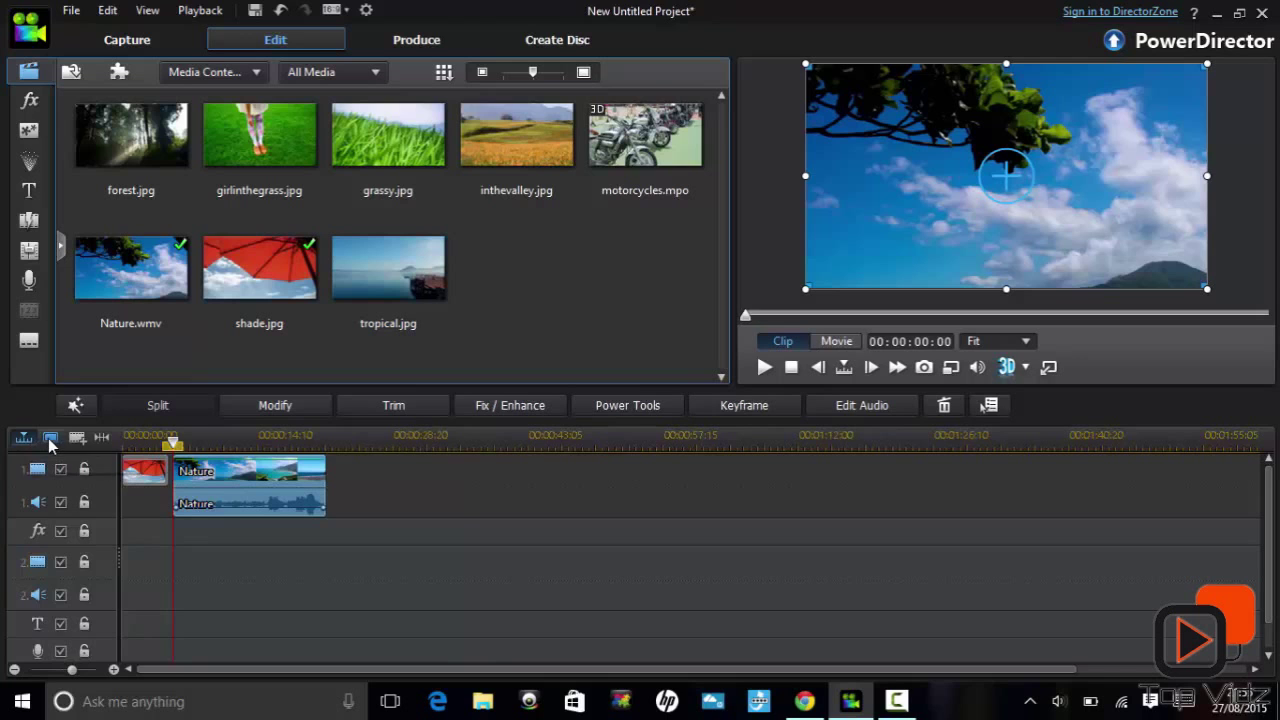
click(50, 438)
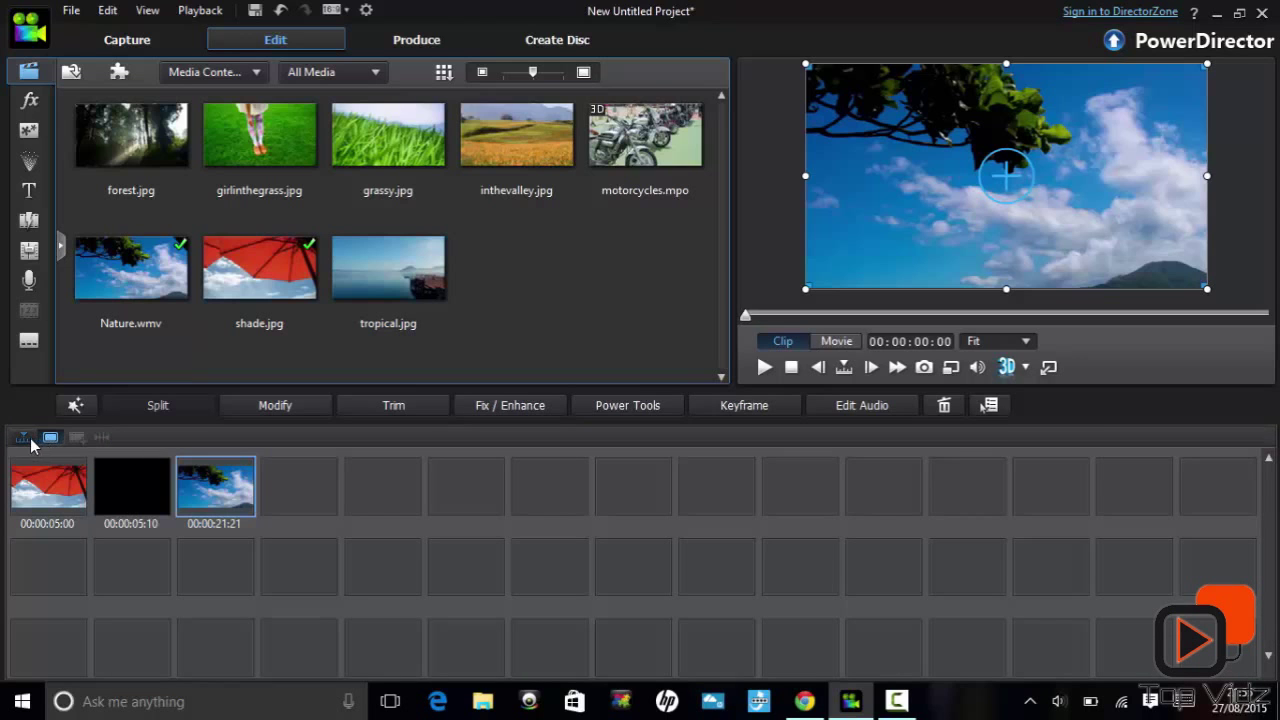
click(27, 439)
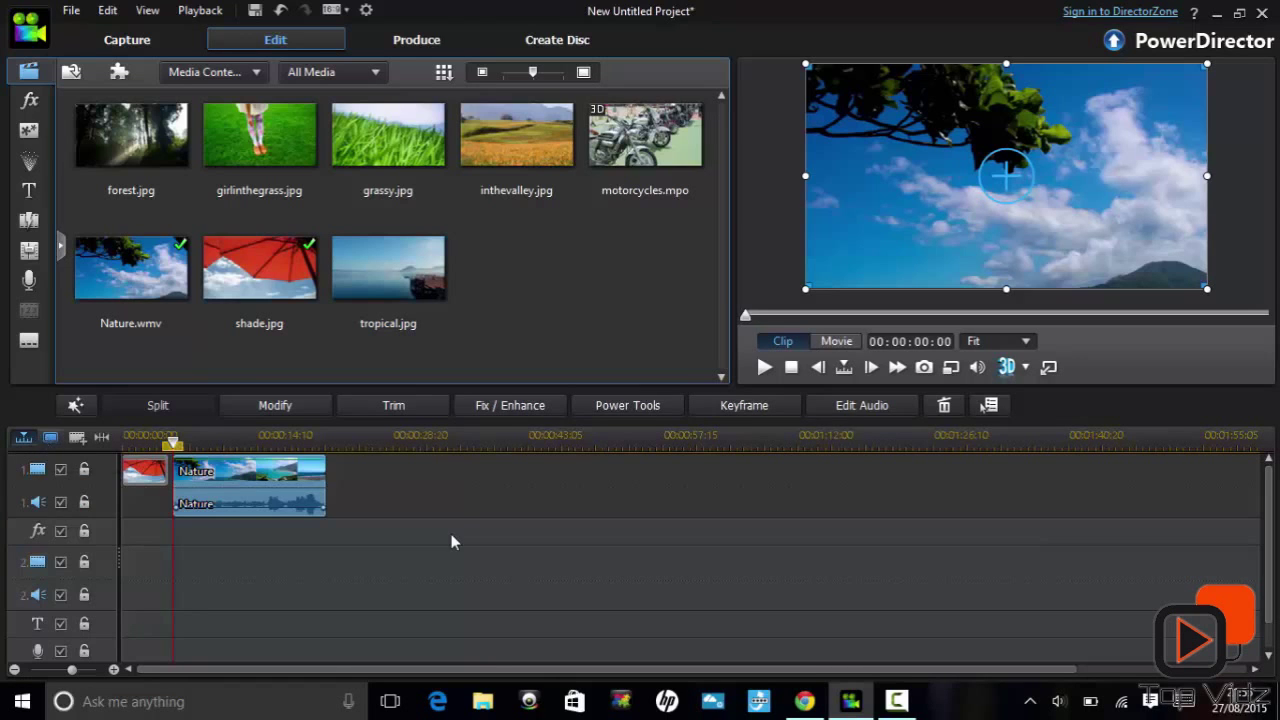
click(75, 406)
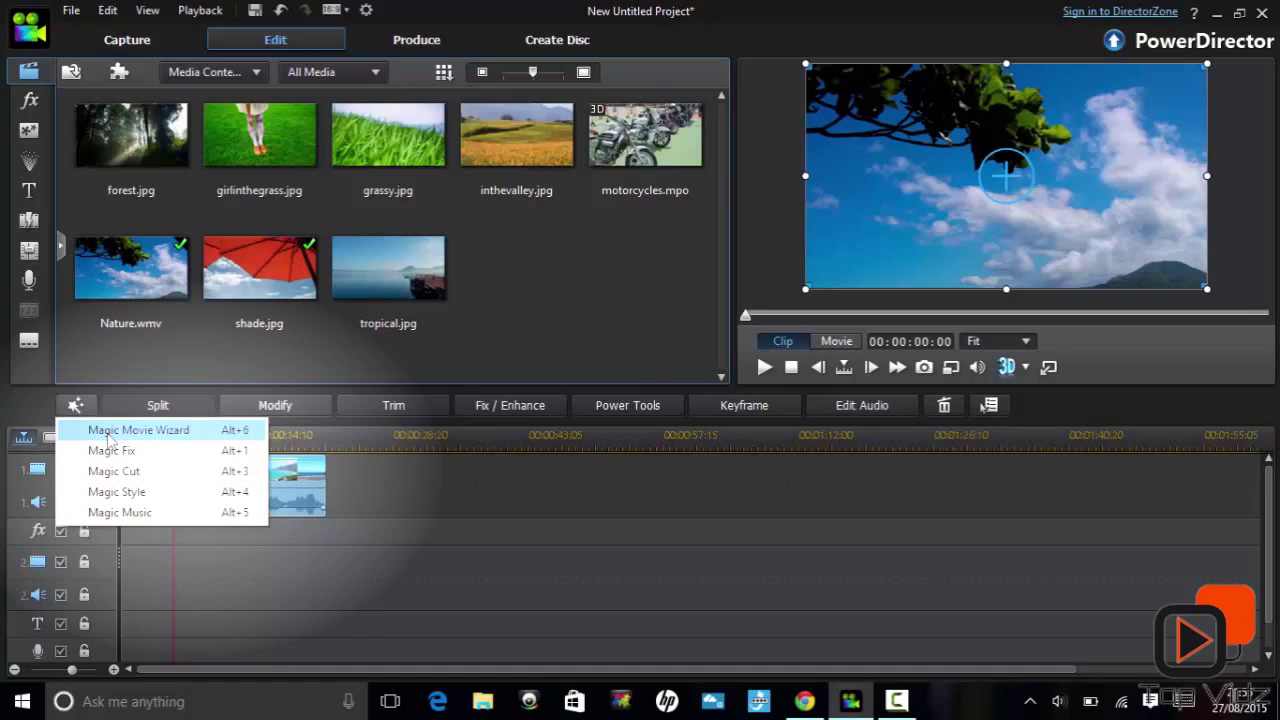
click(108, 440)
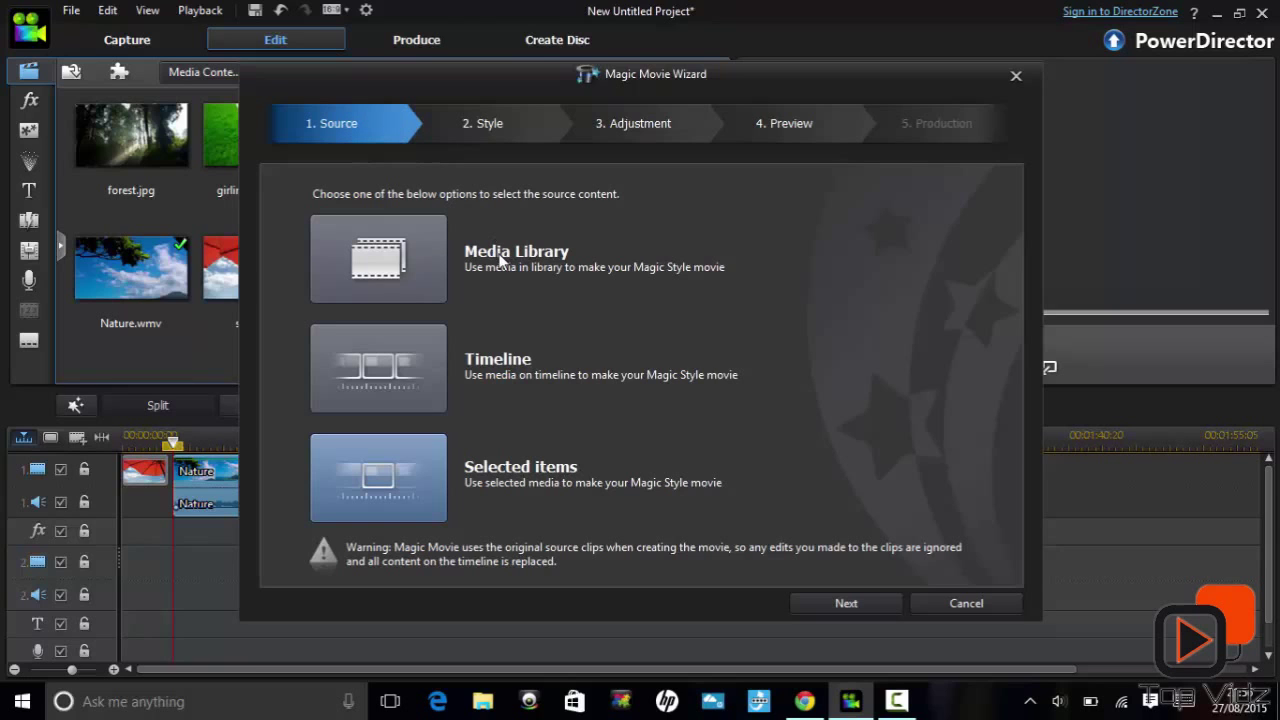
click(430, 266)
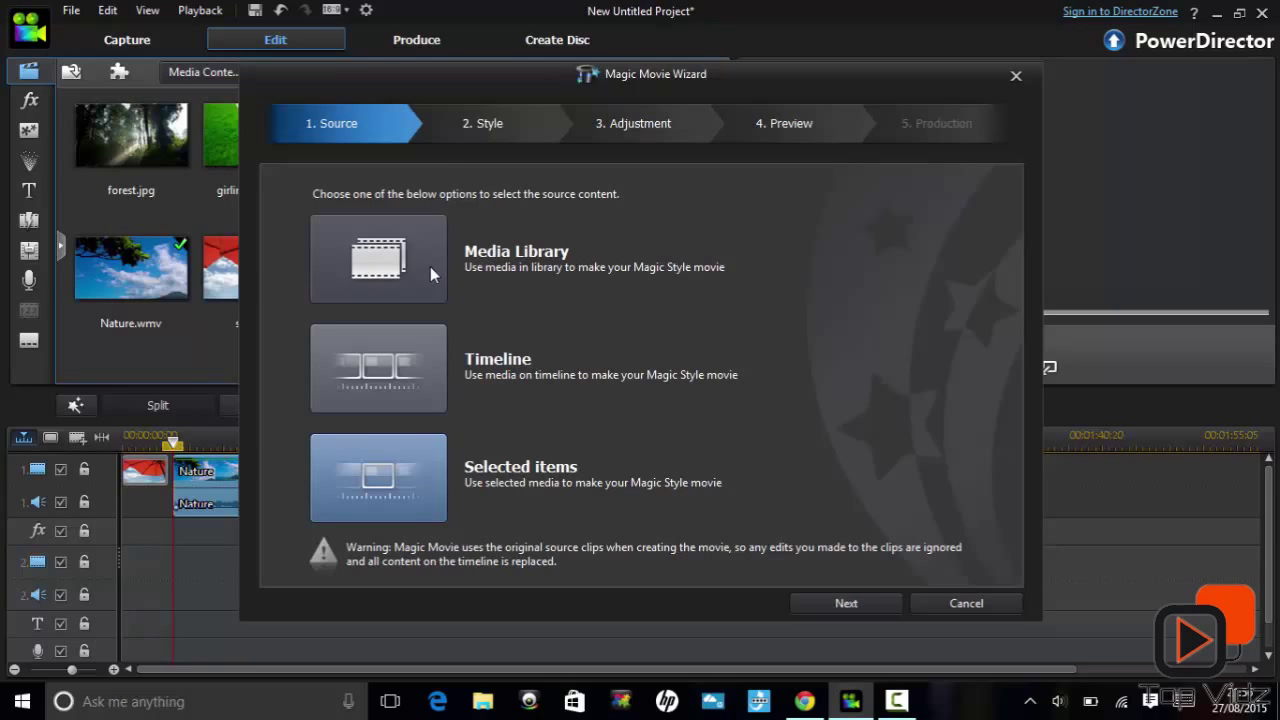
click(486, 126)
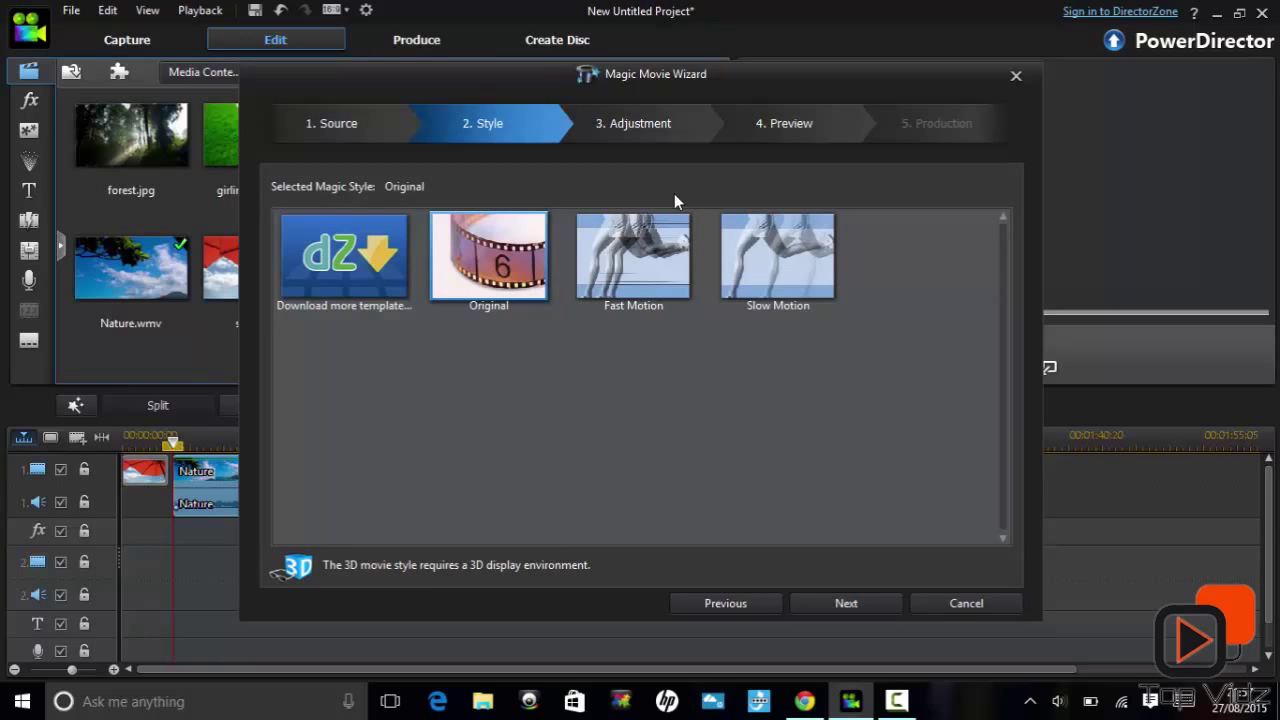
click(647, 131)
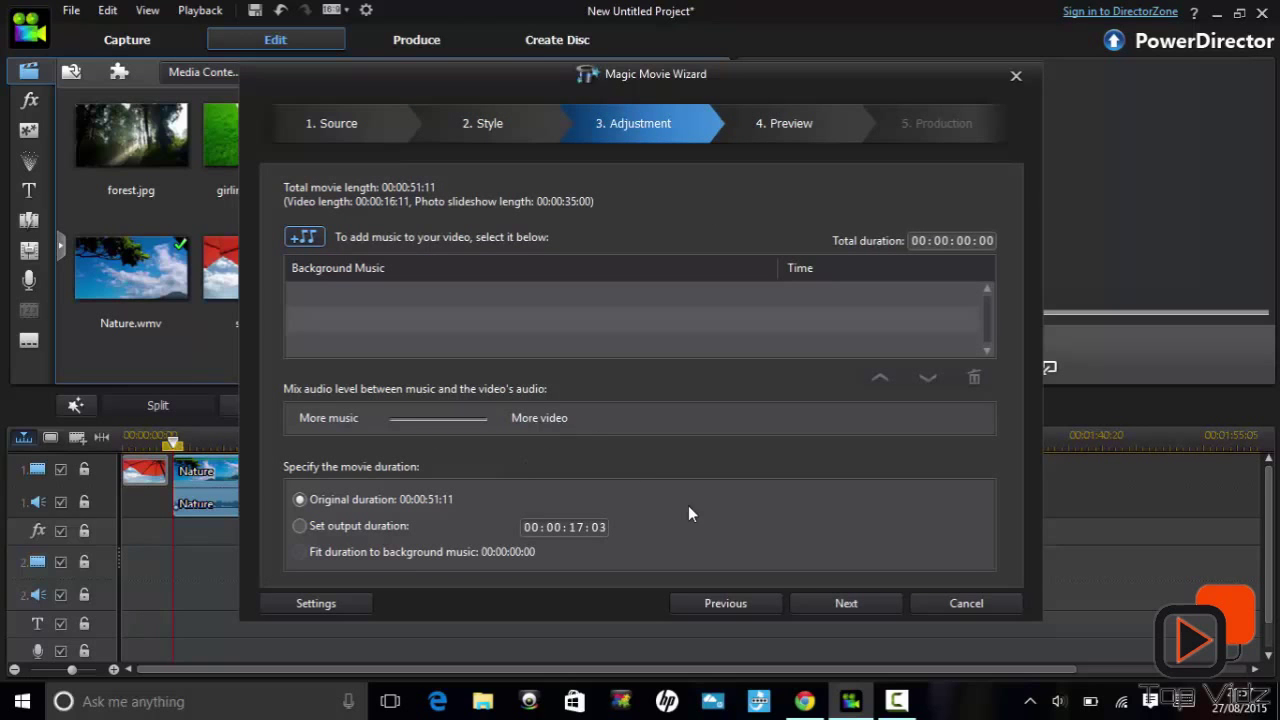
key(Escape)
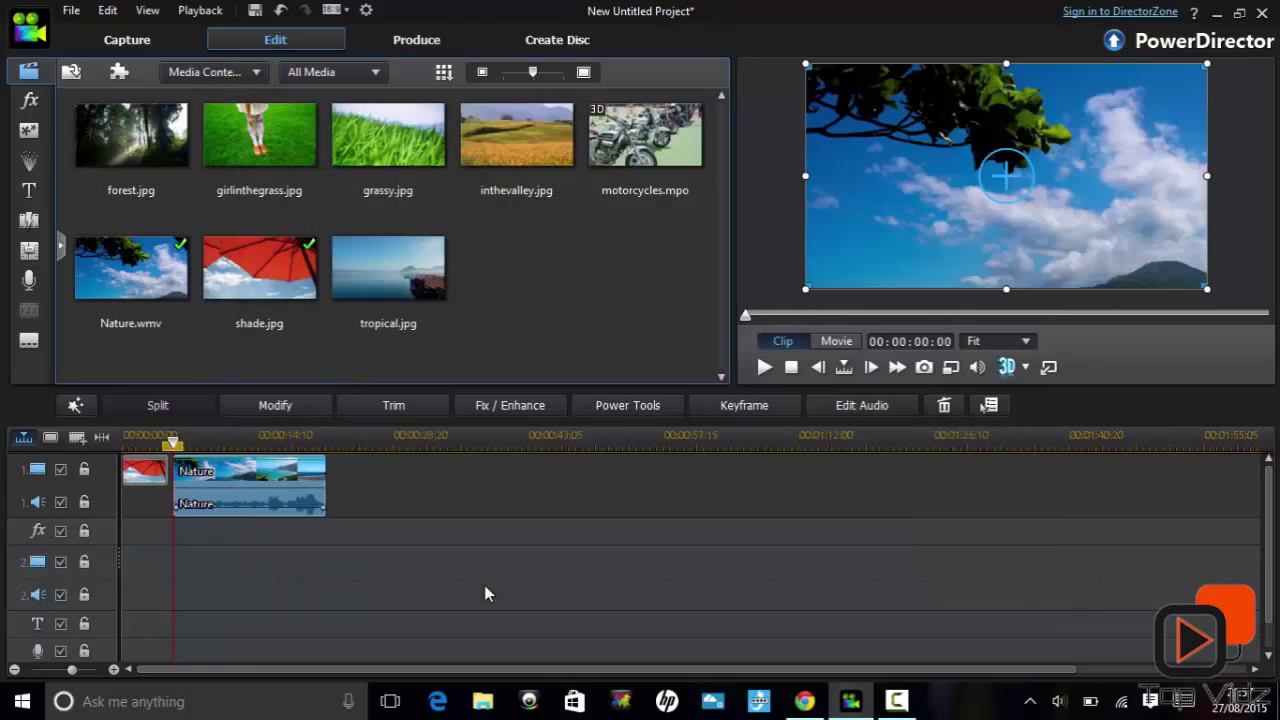
Step: Play and stop the preview, then step it forward six frames
click(762, 368)
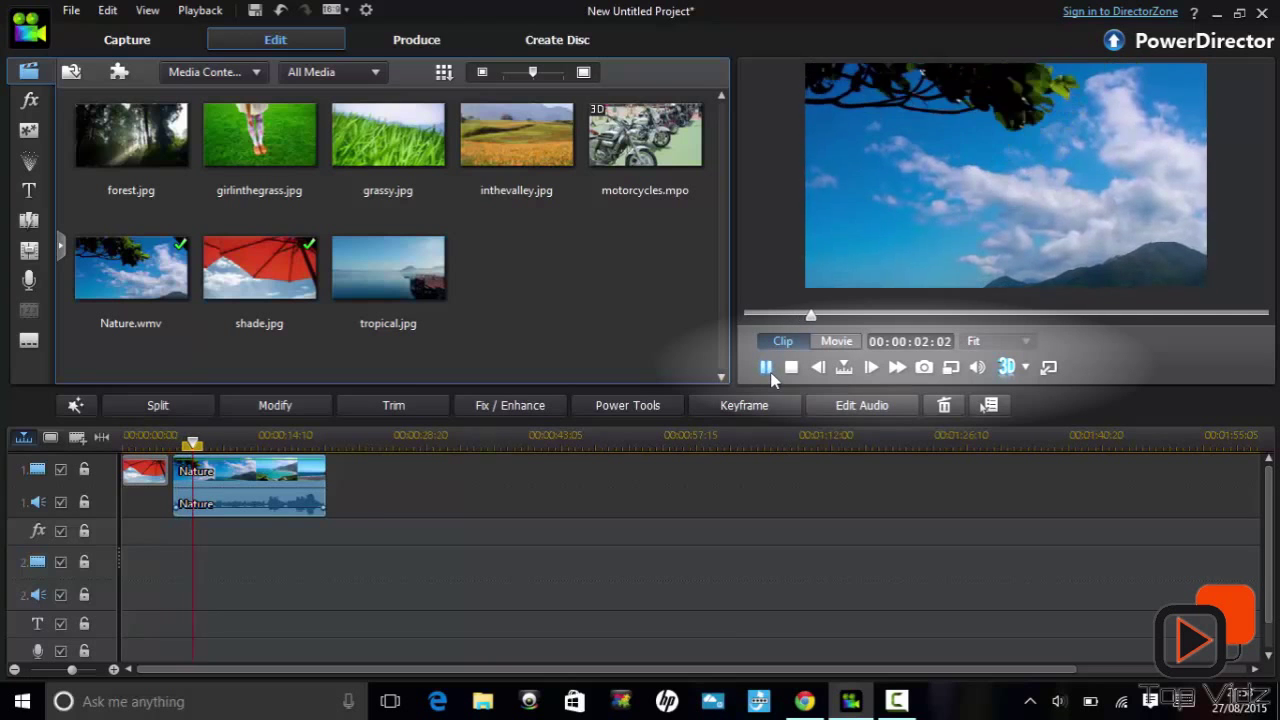
click(790, 369)
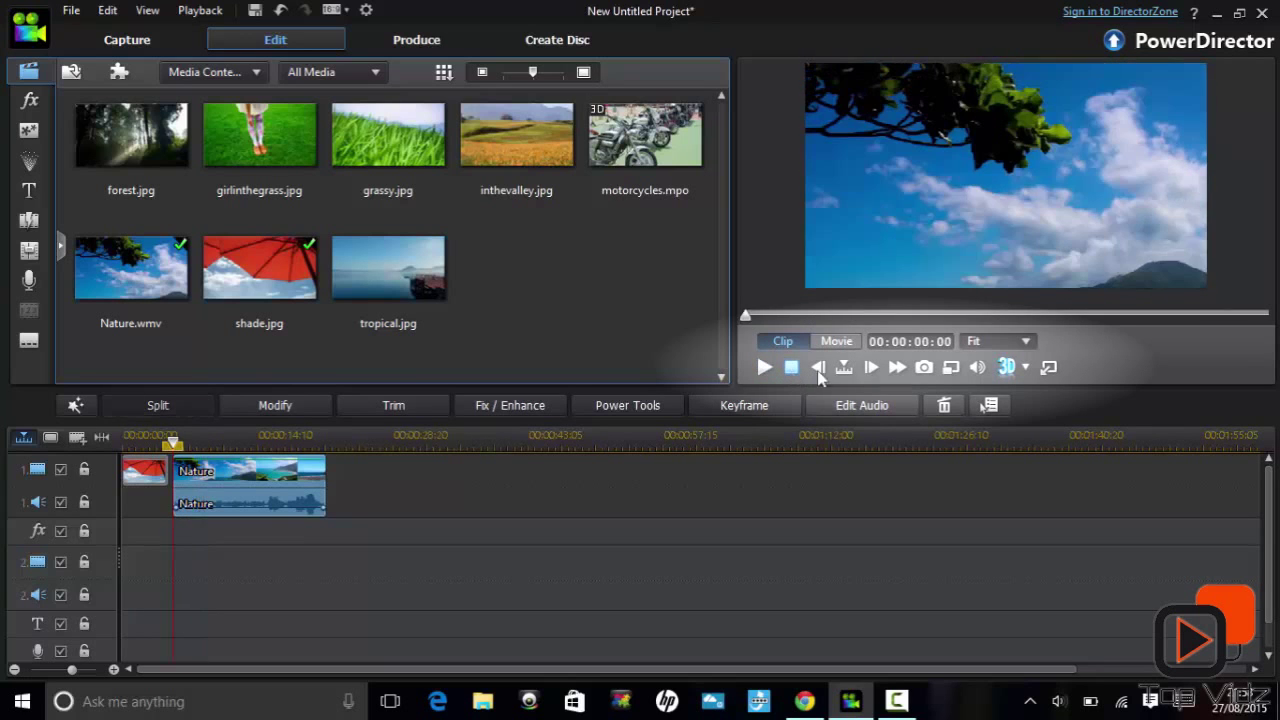
click(871, 368)
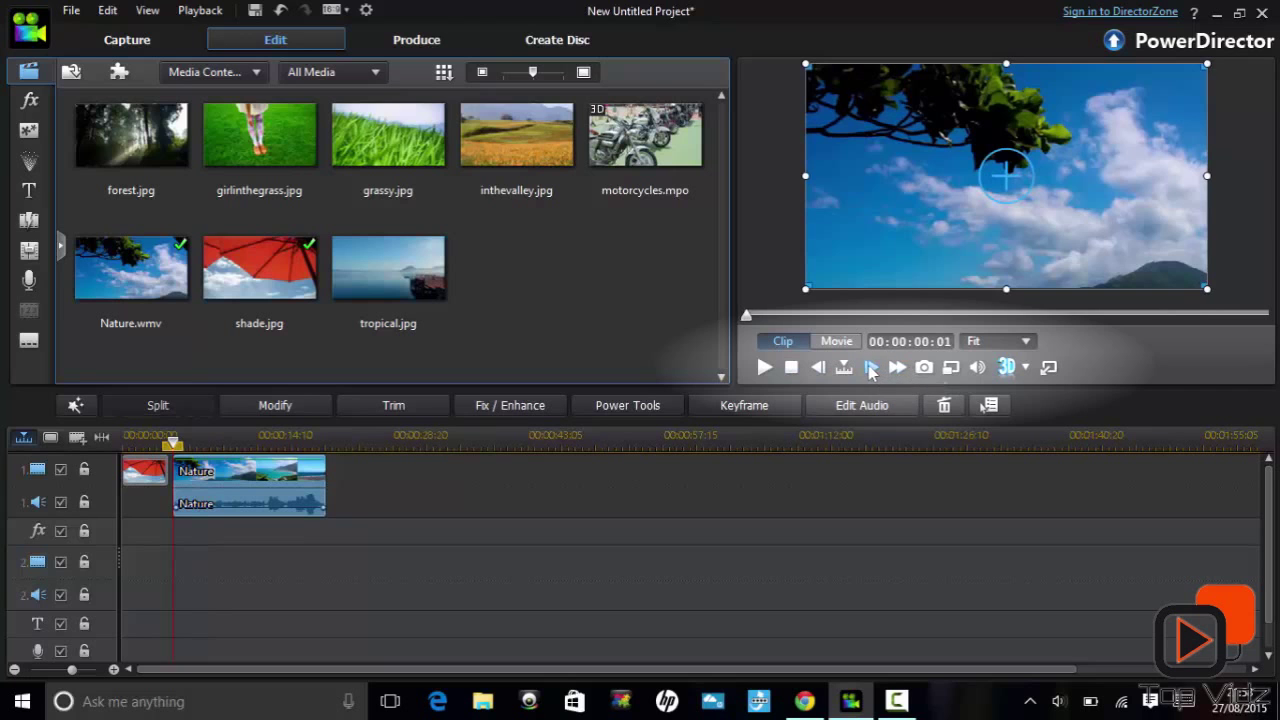
click(871, 368)
click(871, 368)
click(871, 368)
click(871, 368)
click(871, 368)
click(871, 368)
click(871, 368)
click(871, 368)
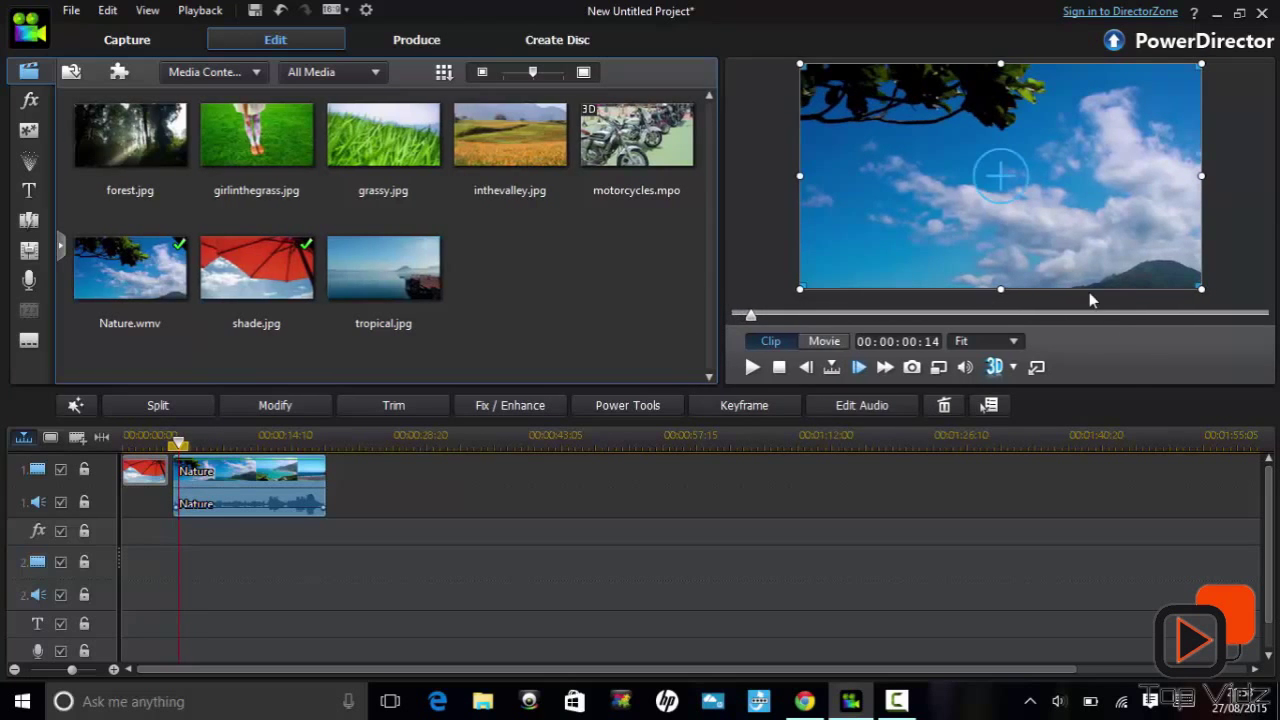
Step: Detach and enlarge the preview window, view it full screen, then dock it back
click(1037, 370)
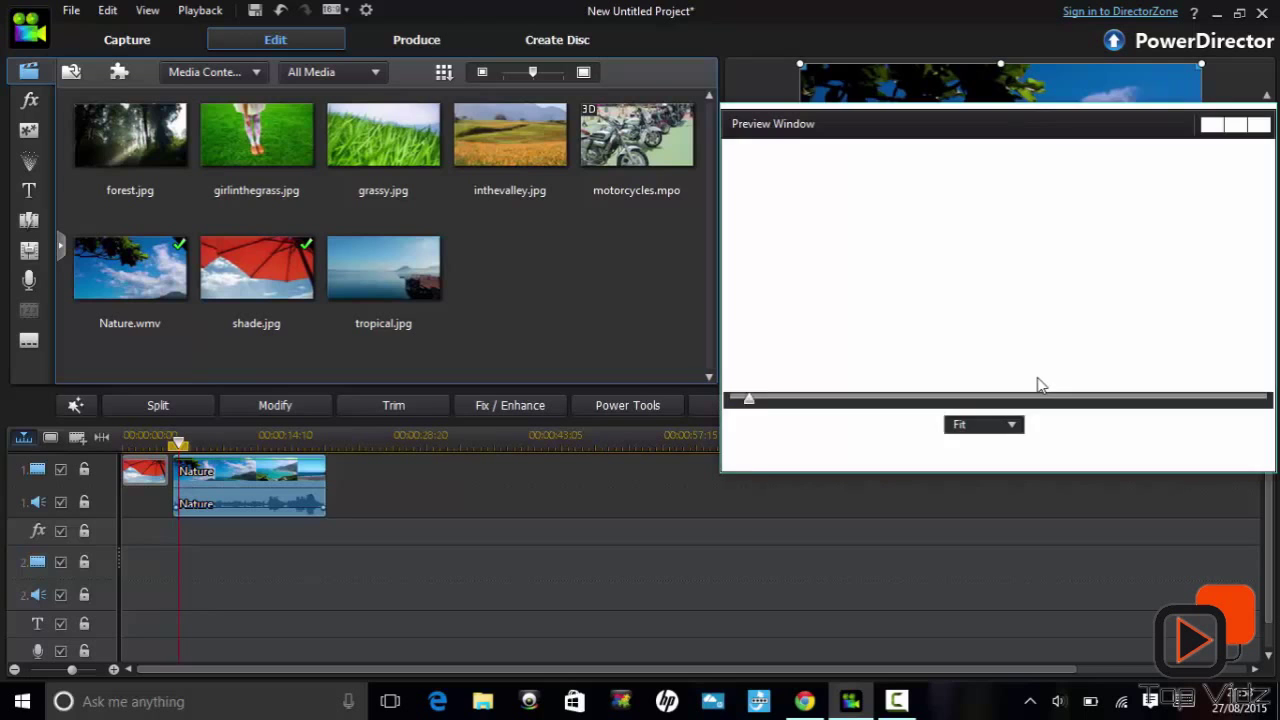
drag(714, 474, 658, 500)
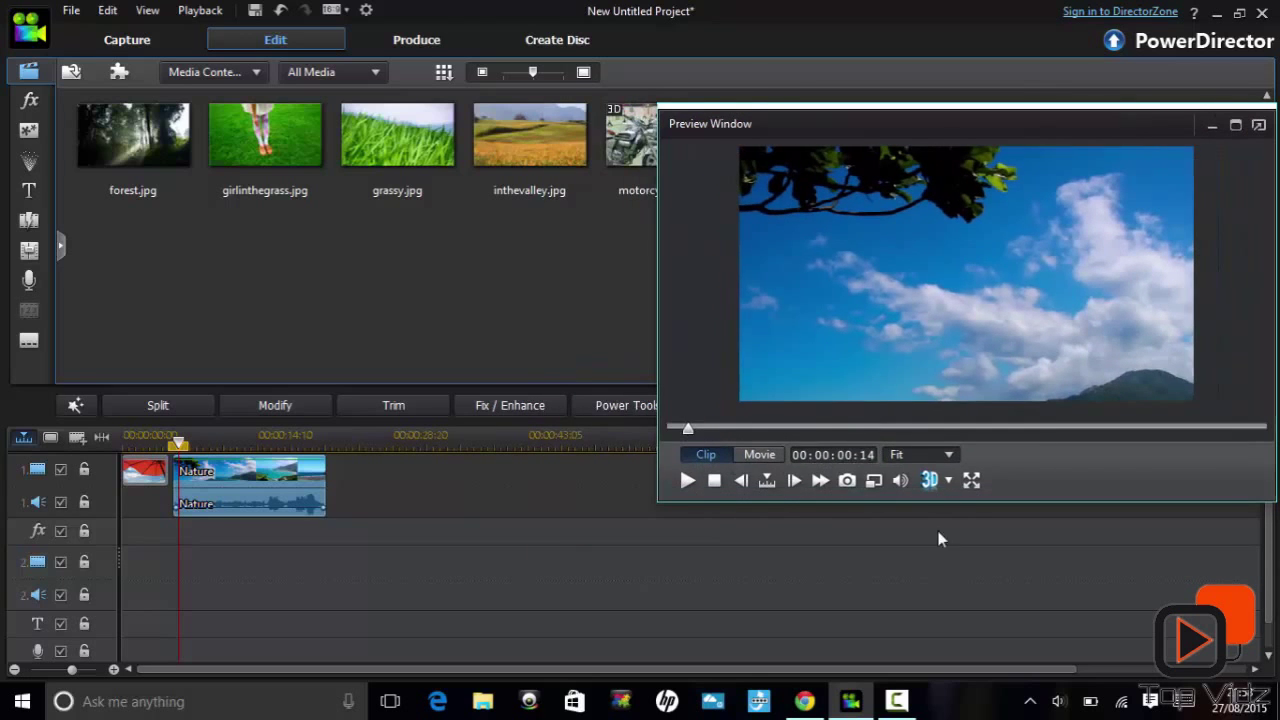
click(970, 481)
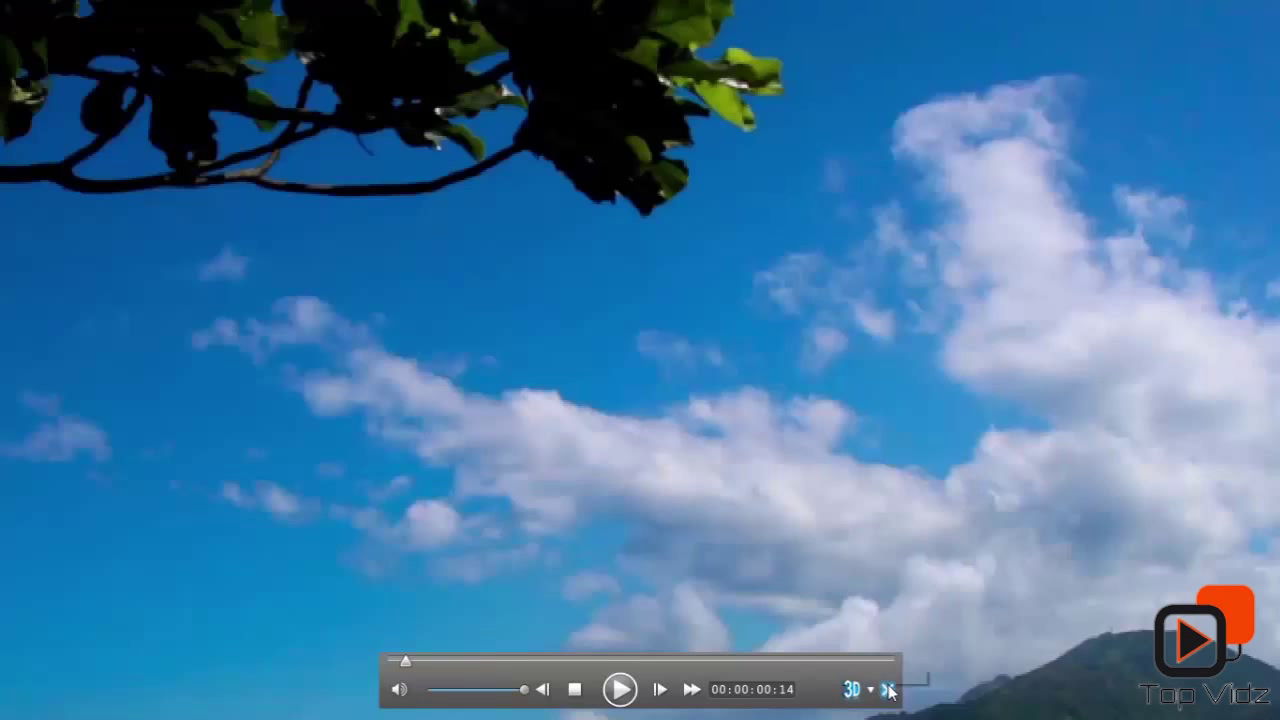
click(887, 689)
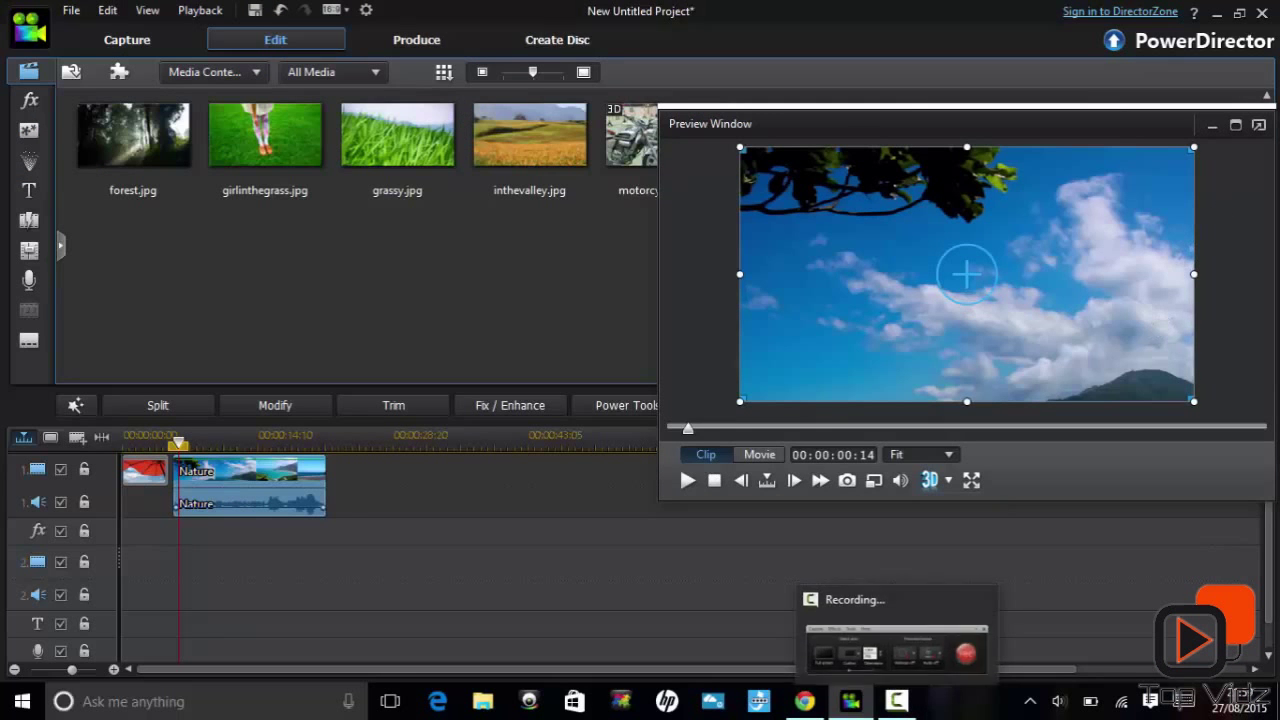
click(1258, 126)
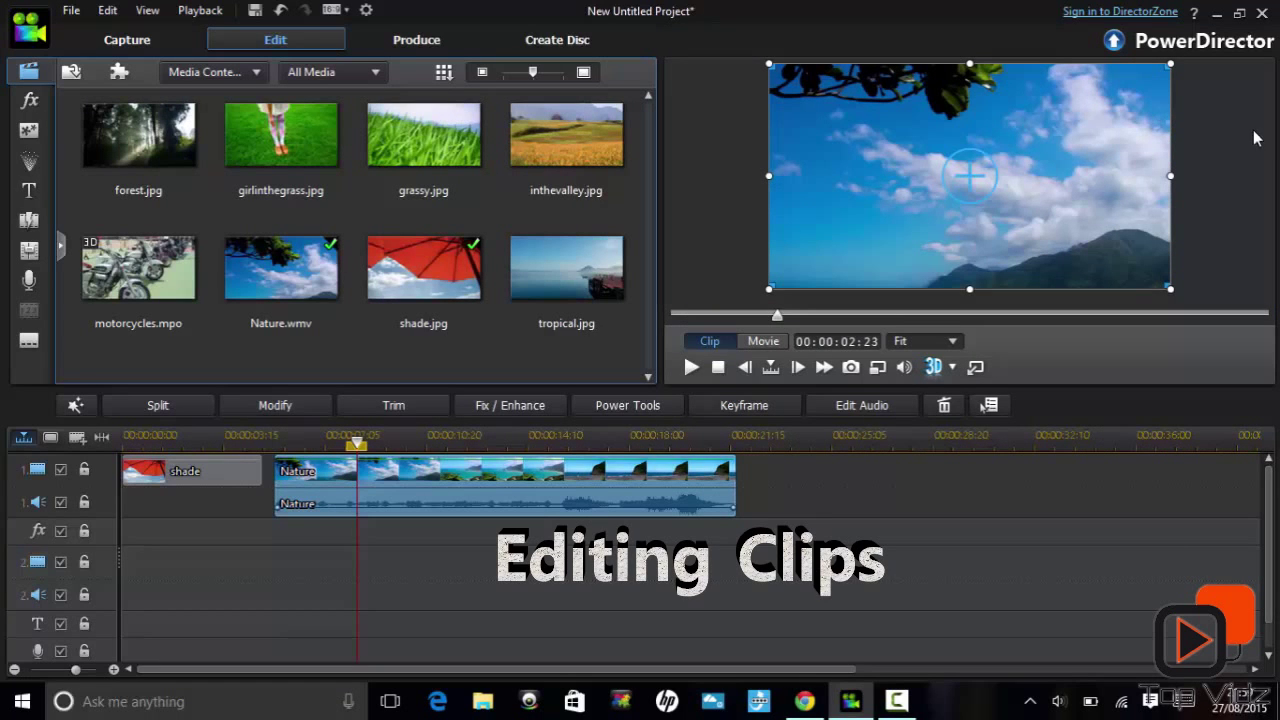
click(161, 408)
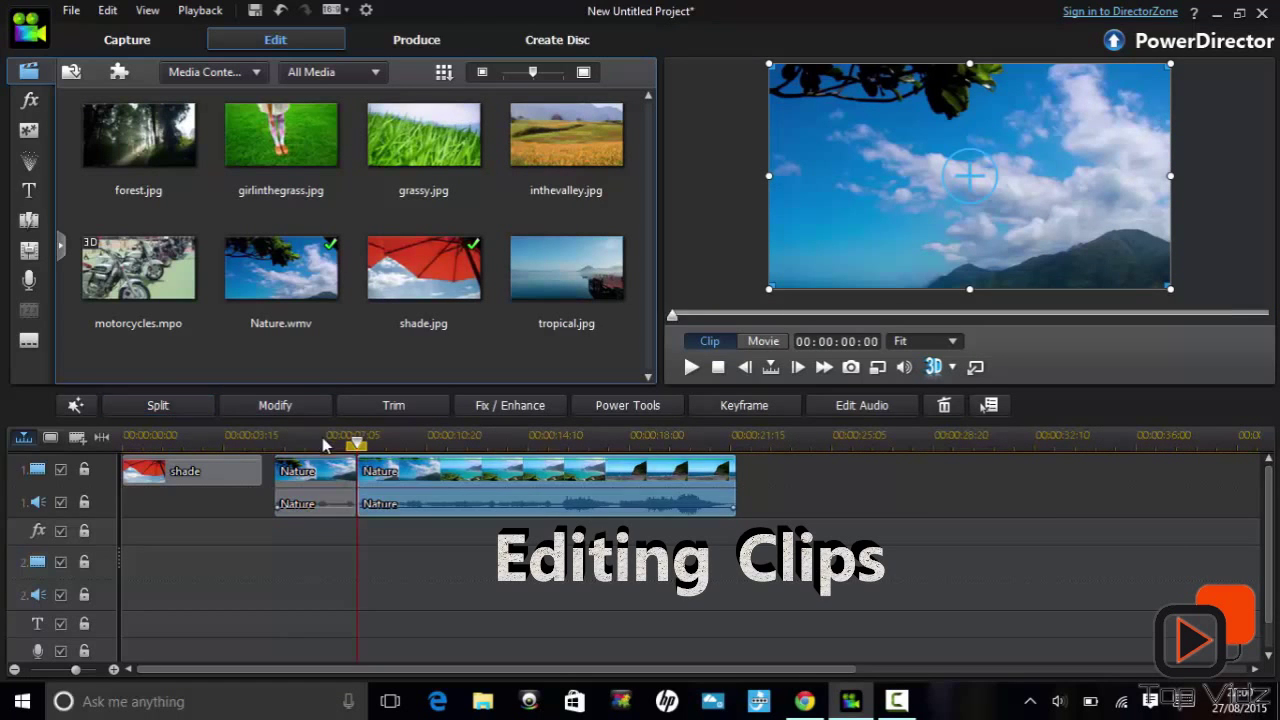
click(440, 443)
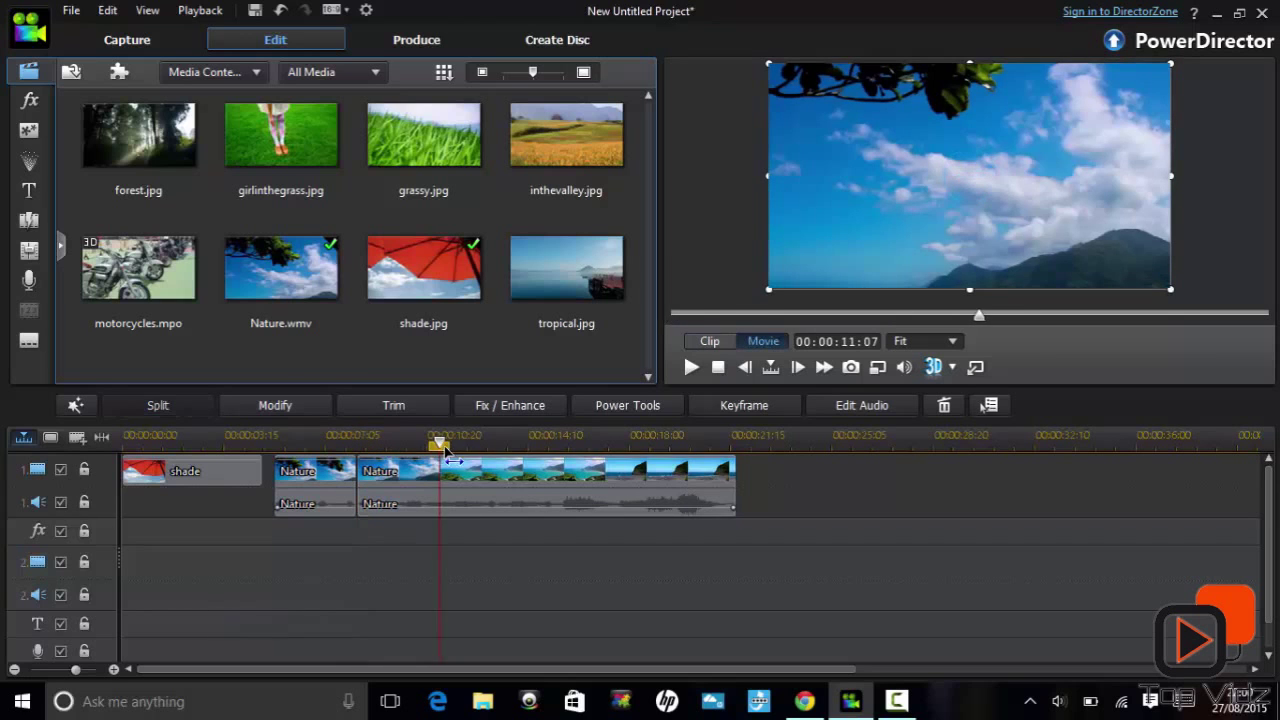
drag(447, 455, 464, 455)
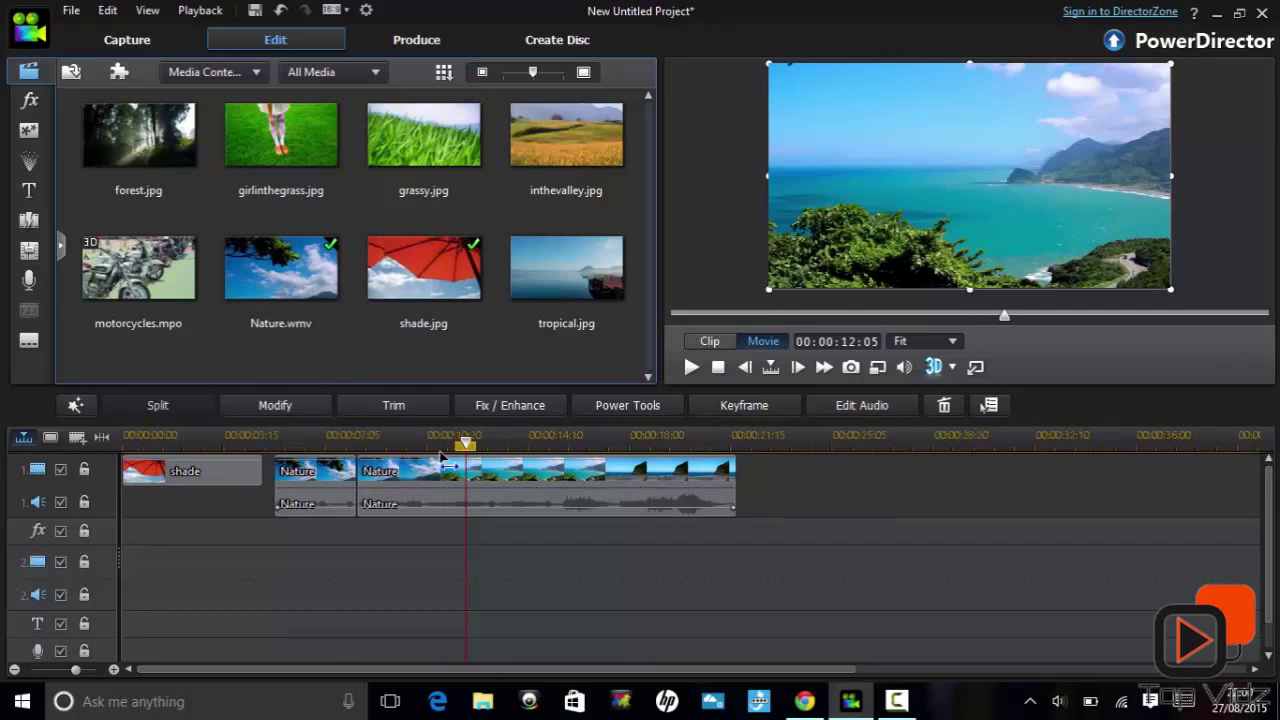
click(196, 410)
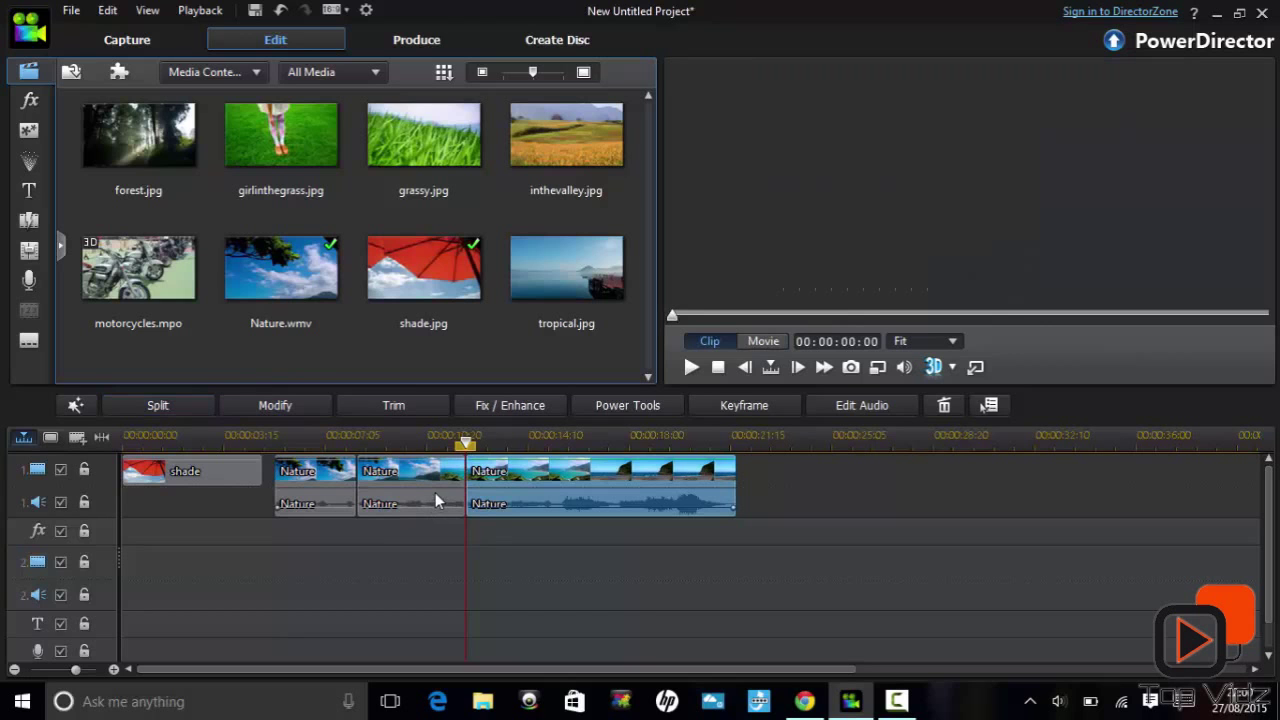
click(435, 500)
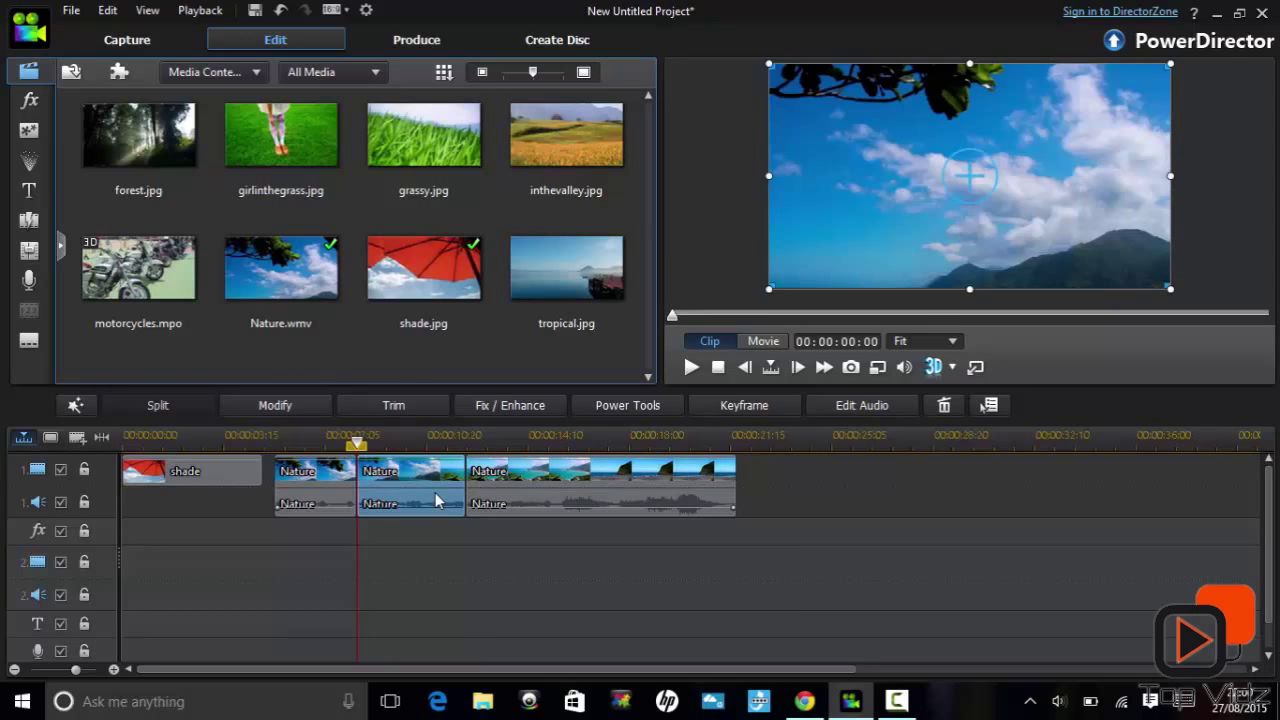
right_click(438, 482)
mouse_move(570, 152)
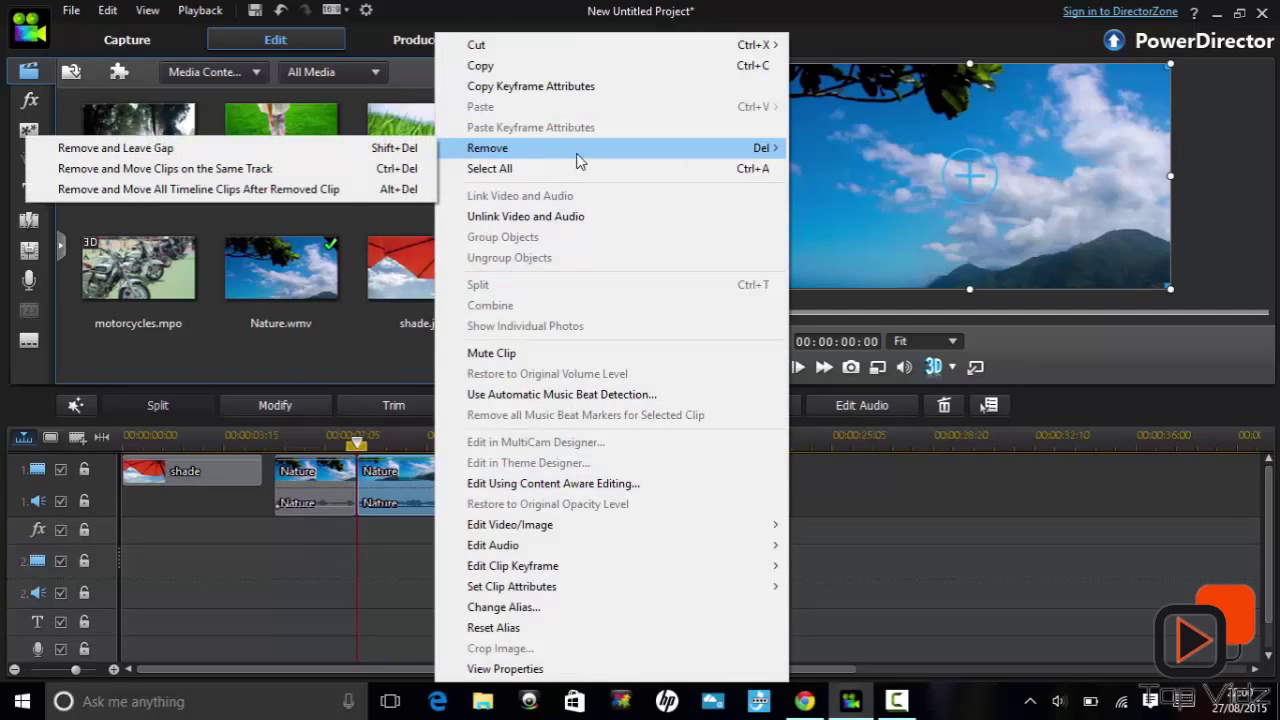
click(378, 169)
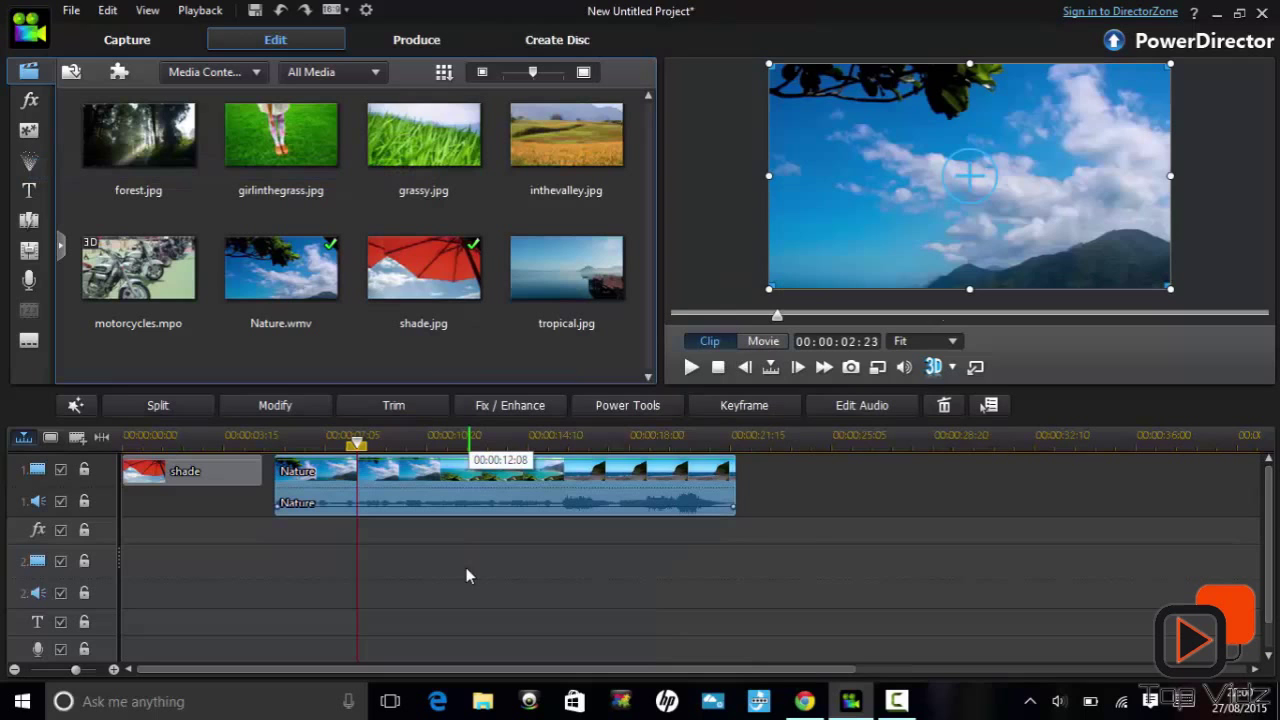
click(396, 410)
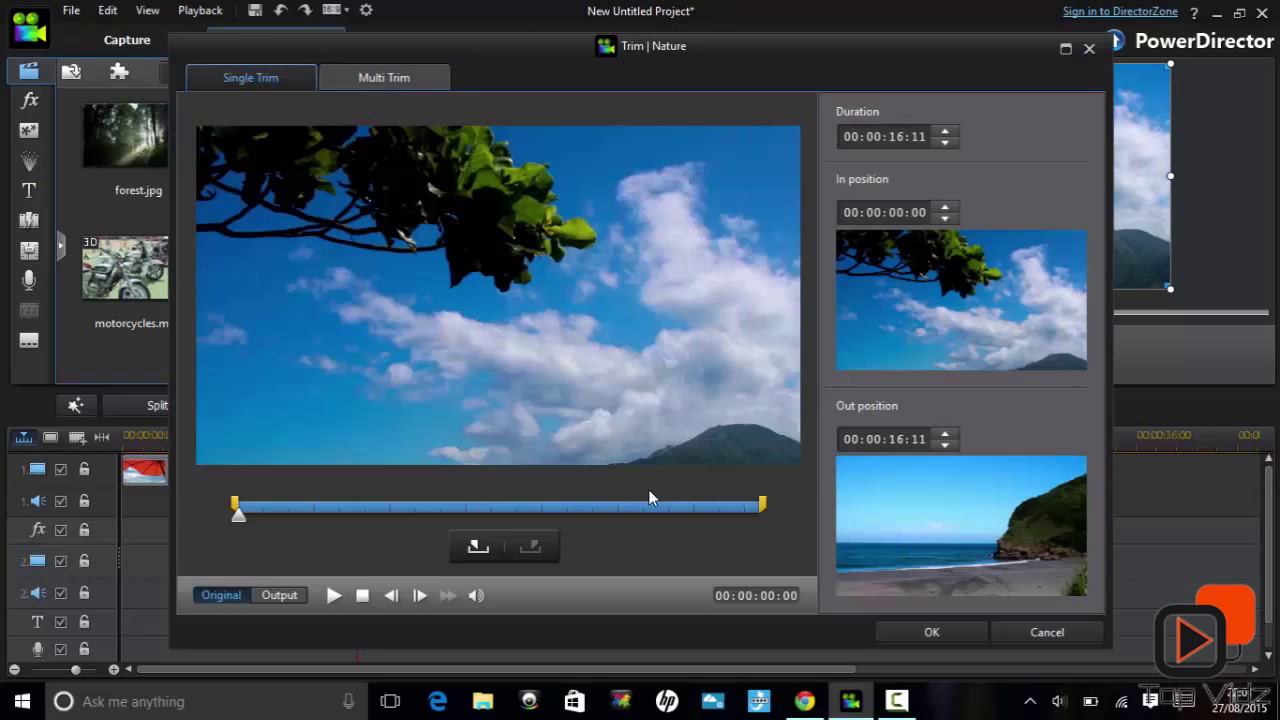
click(755, 505)
drag(666, 490, 639, 492)
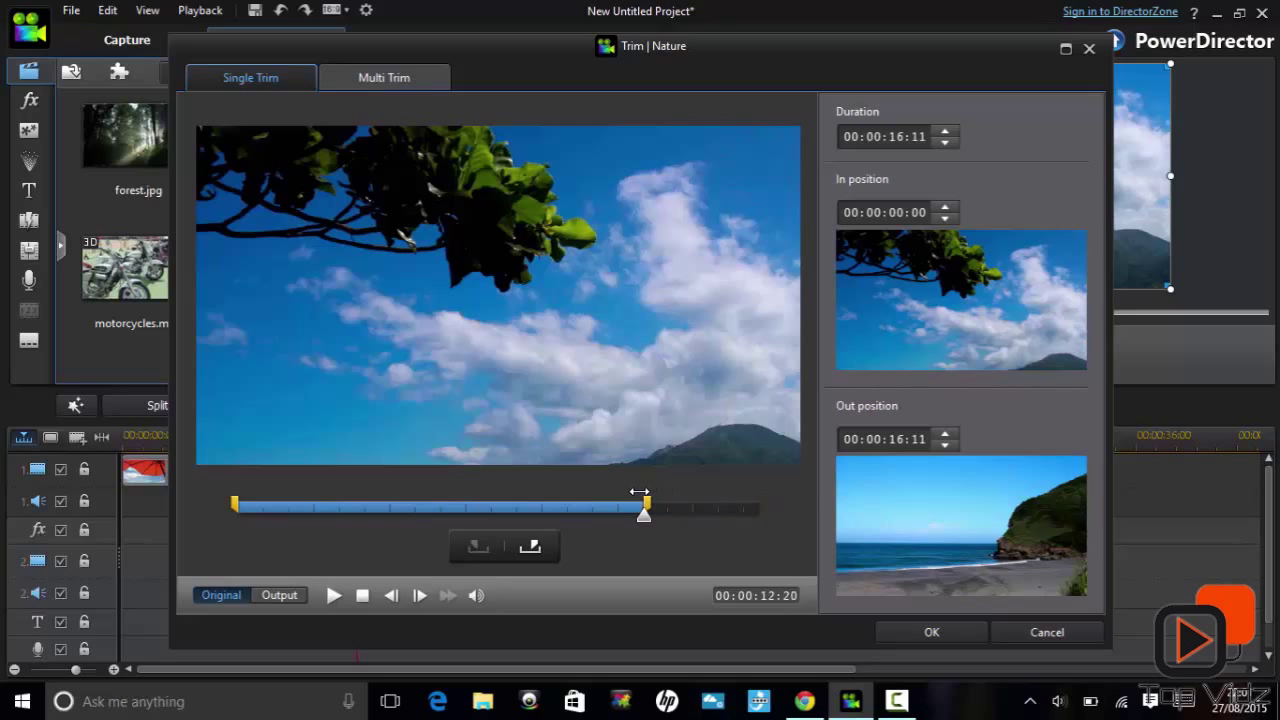
drag(234, 506, 257, 506)
click(961, 632)
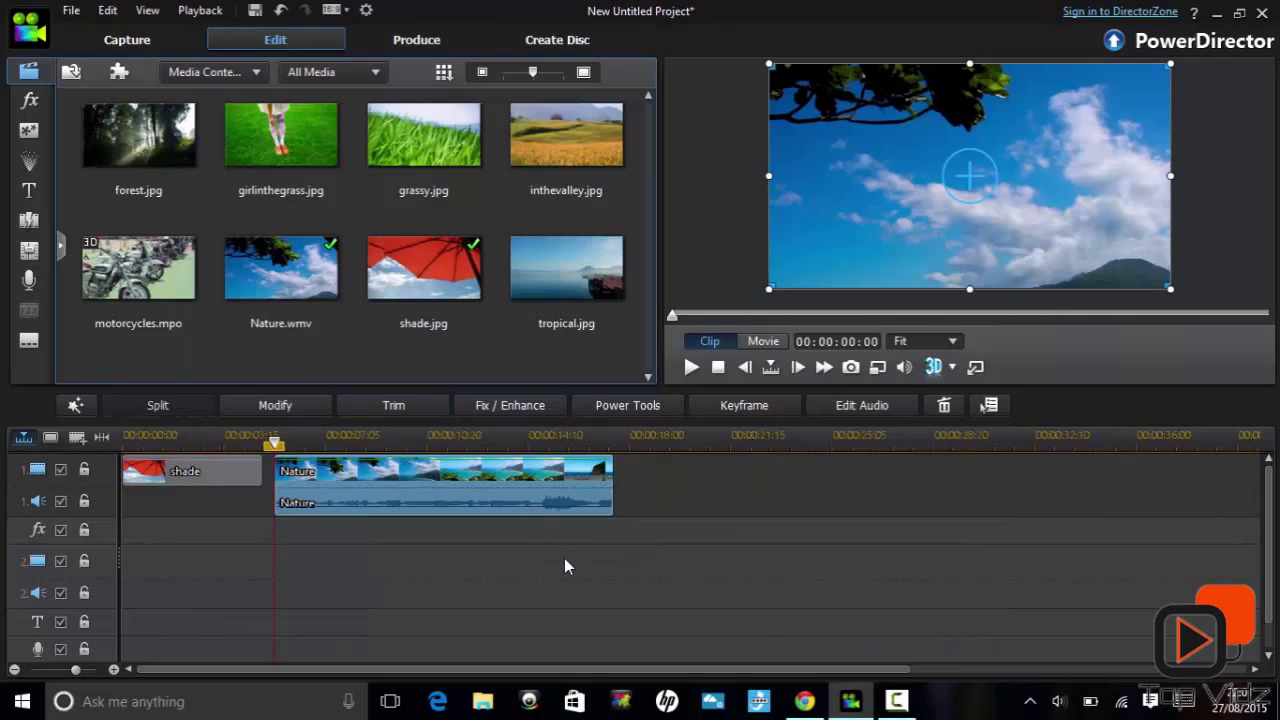
click(303, 12)
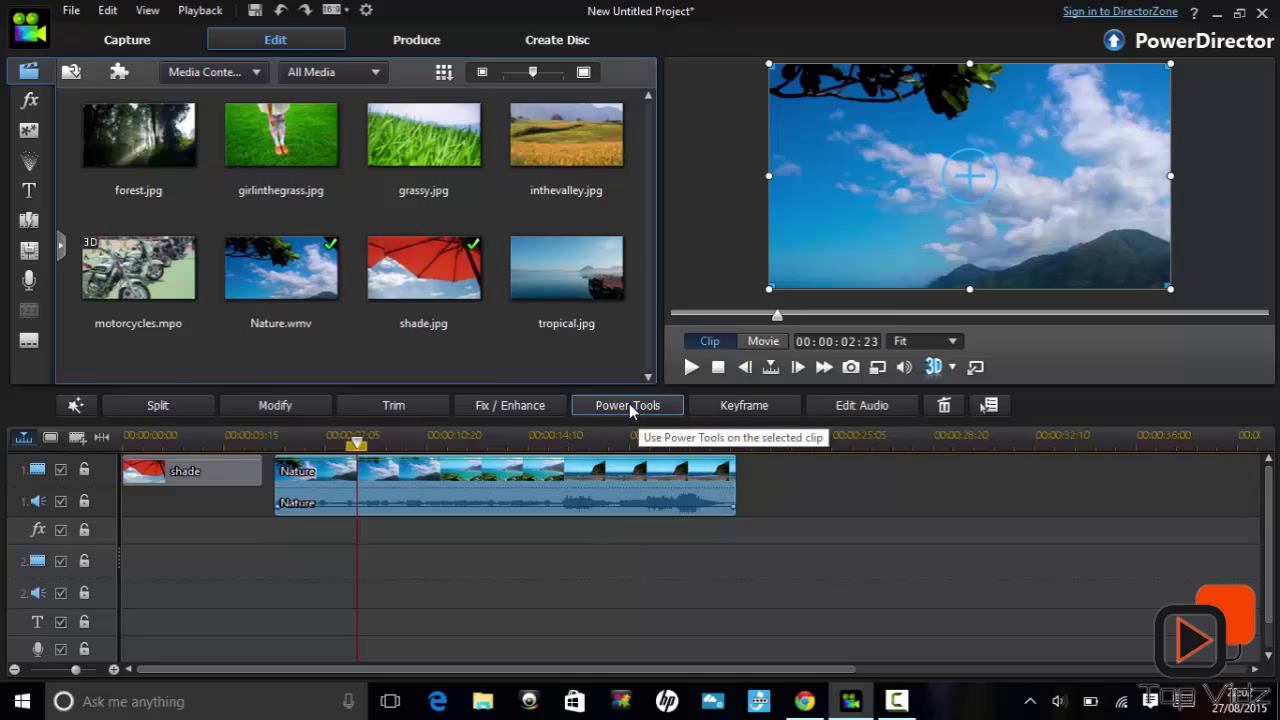
Step: In Power Tools, preview Nature reversed, turn reverse off, and enable Video Crop
click(629, 405)
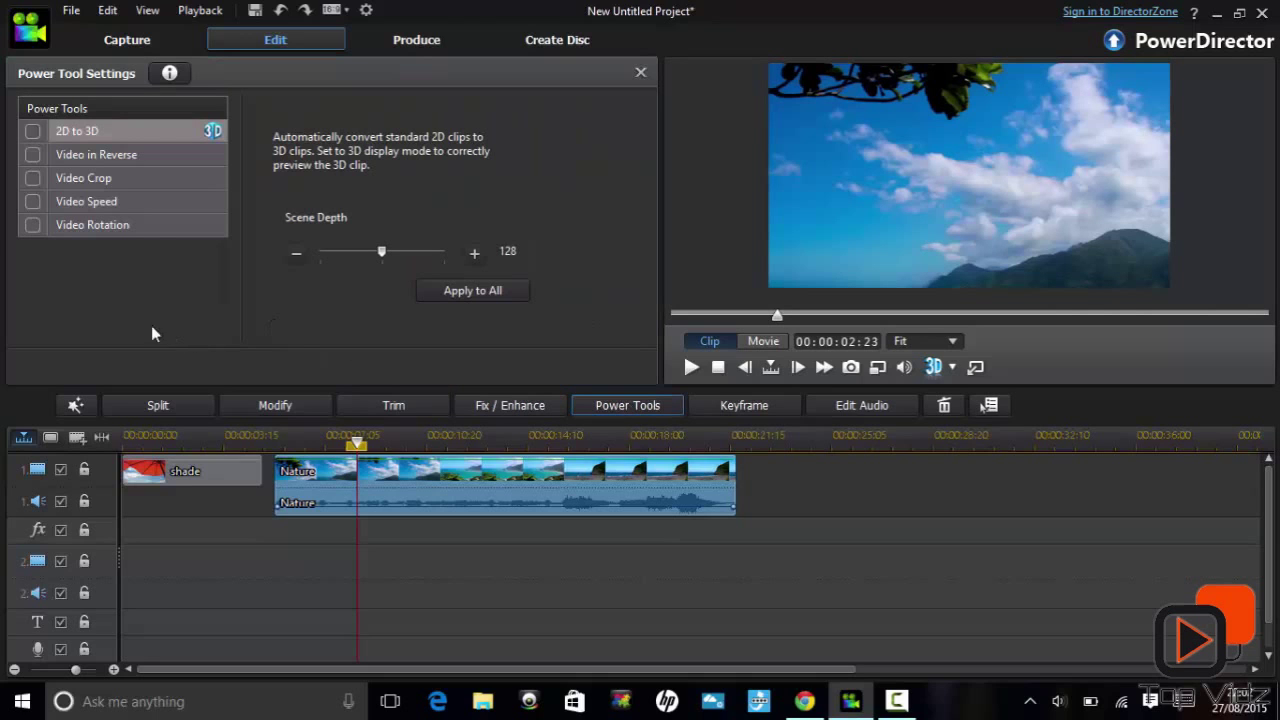
click(32, 156)
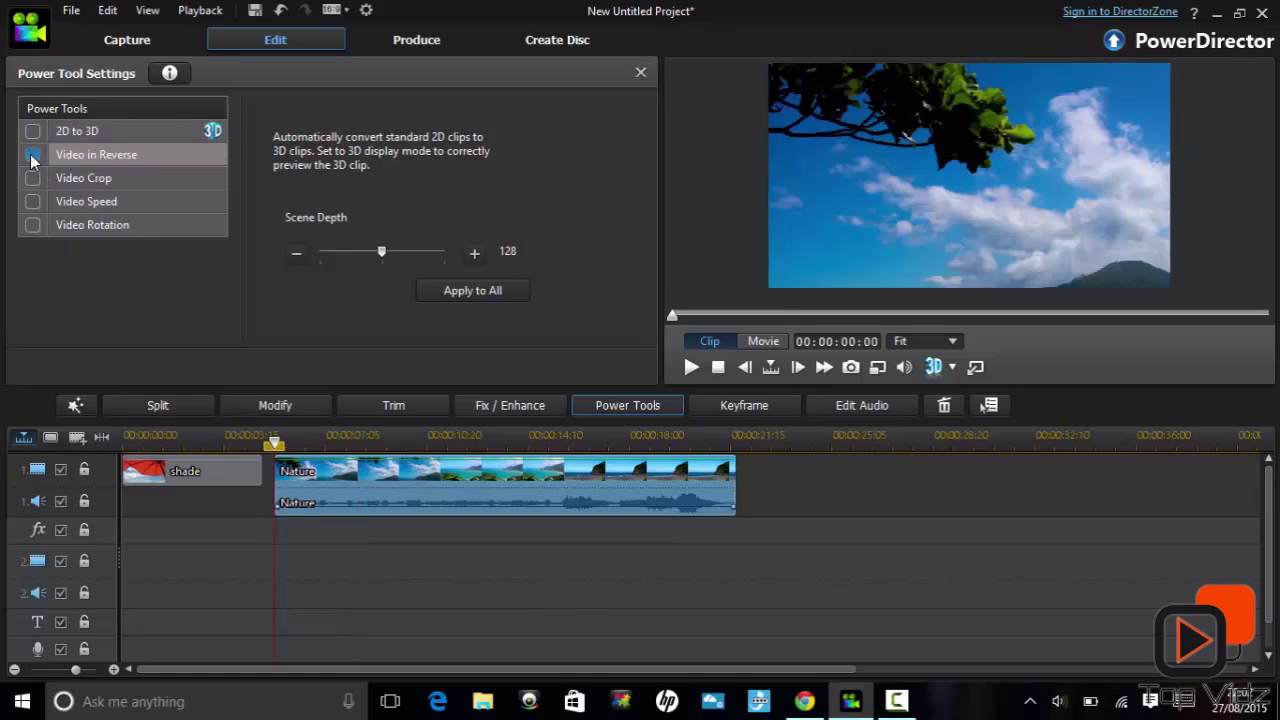
click(690, 368)
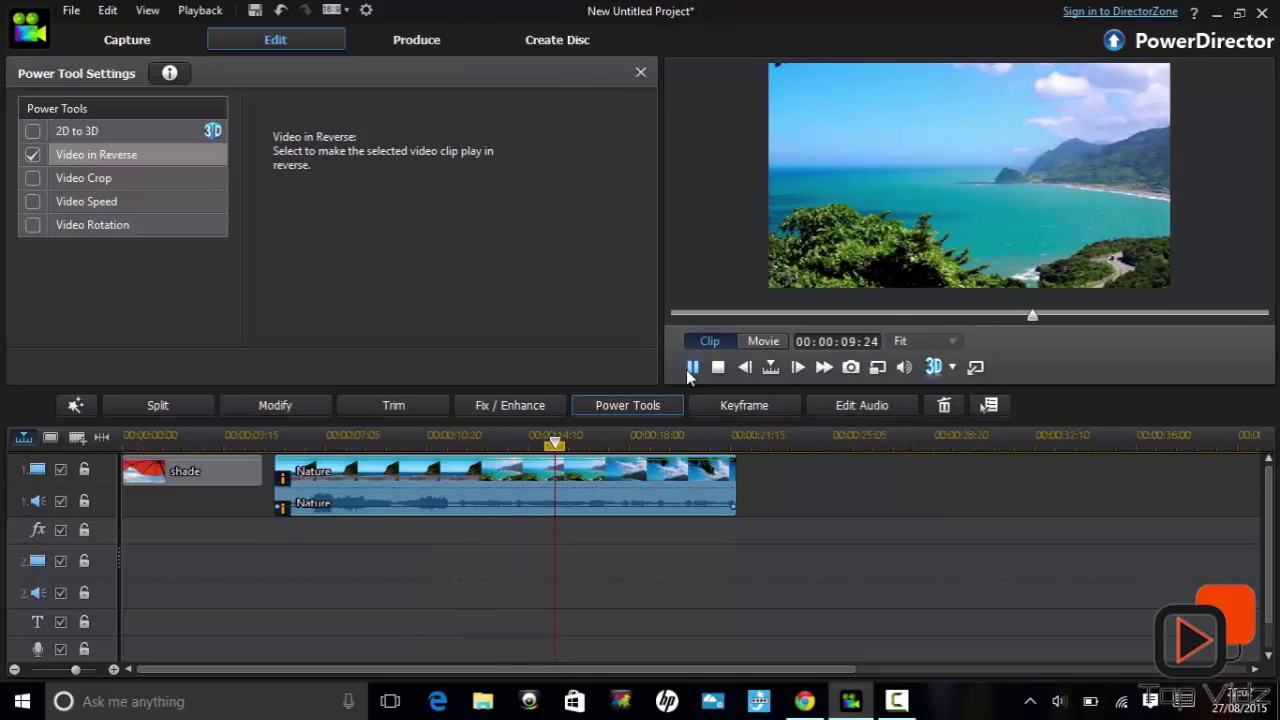
click(32, 155)
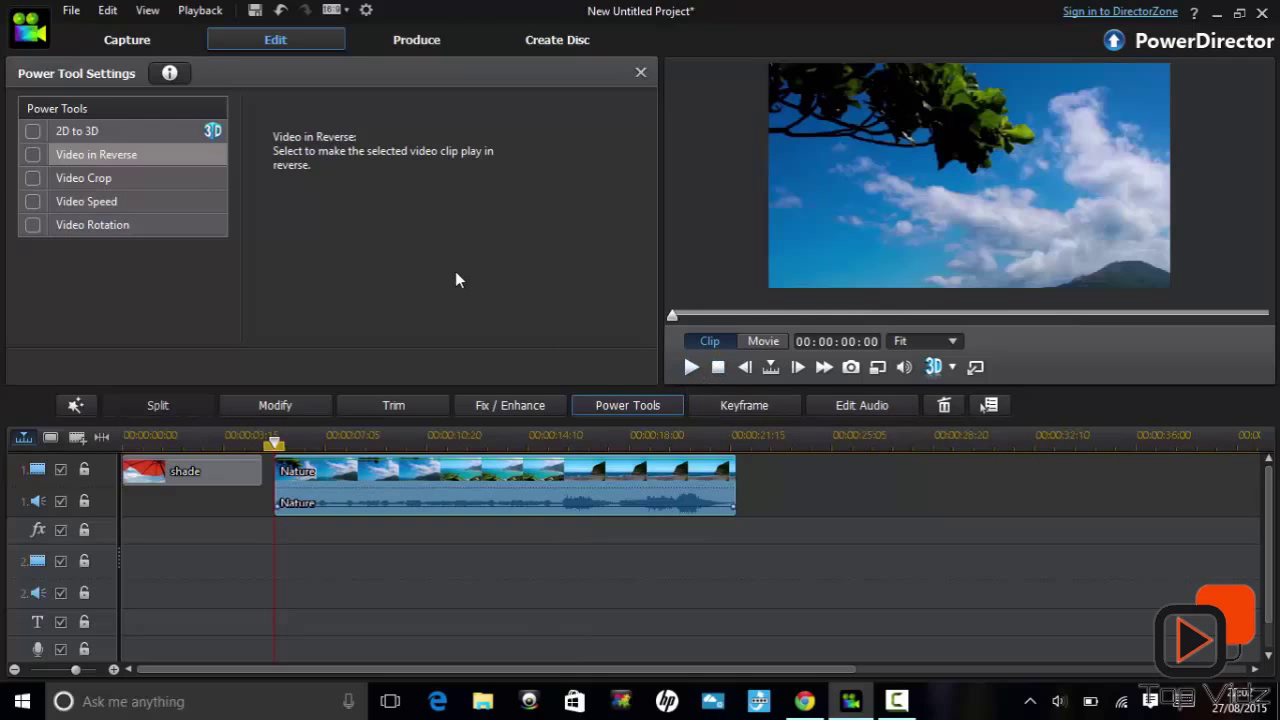
click(32, 178)
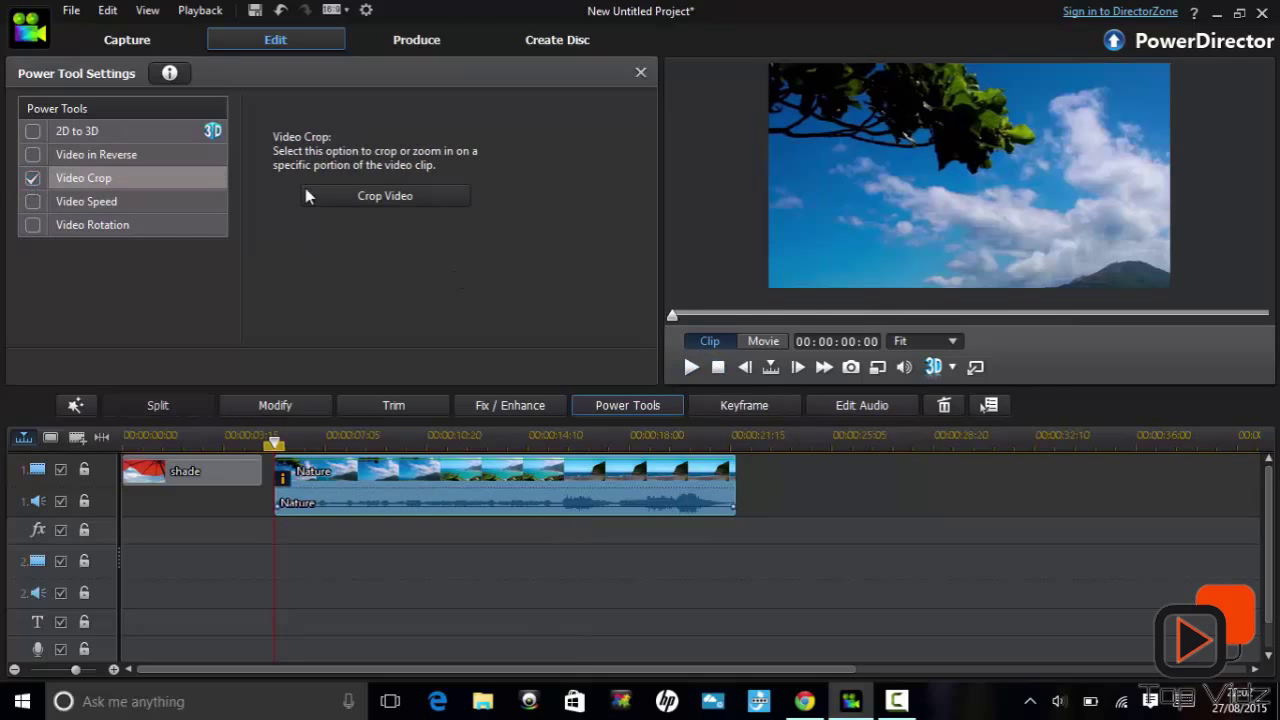
click(360, 203)
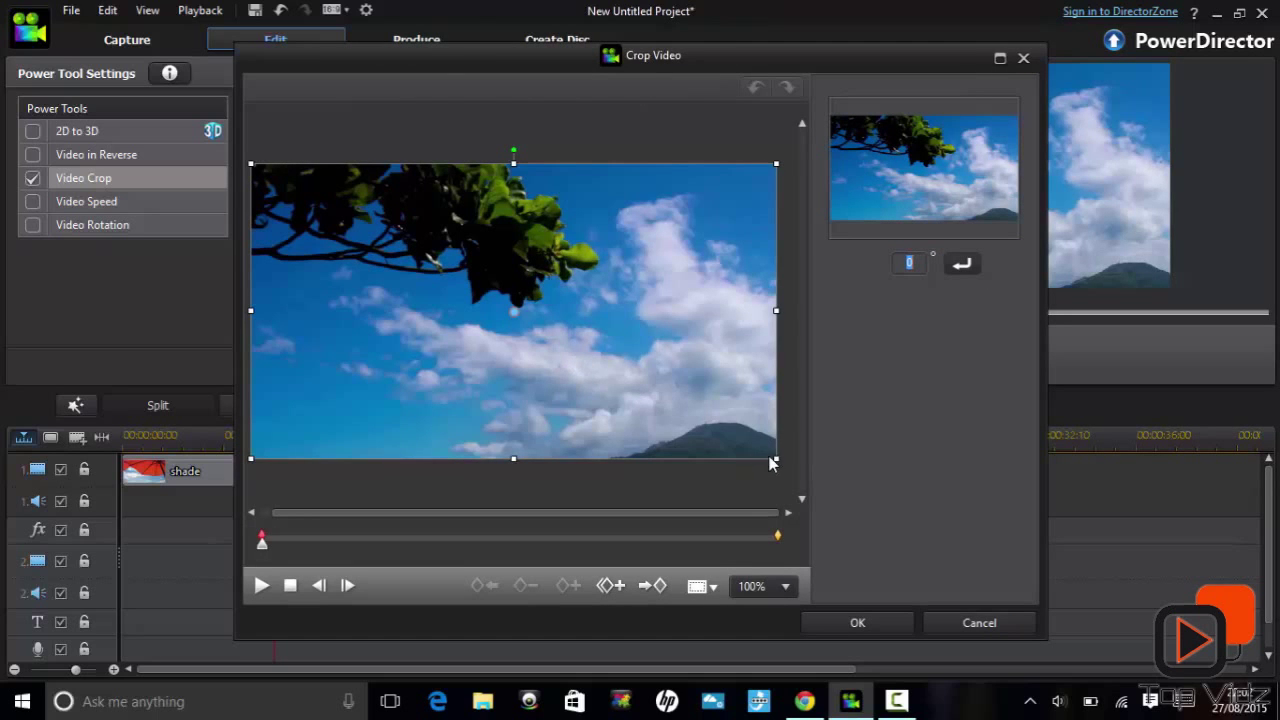
Step: Shrink and shift the crop box, preview the crop, then cancel the crop editor
drag(778, 462, 624, 388)
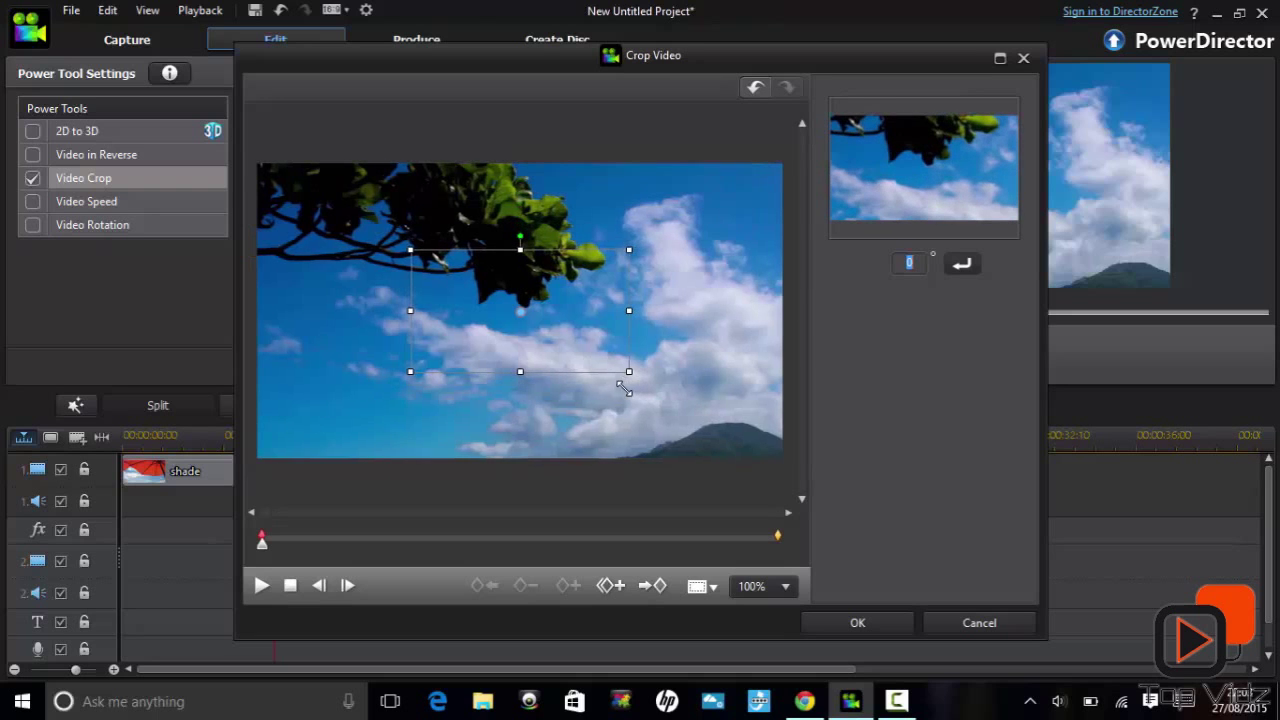
drag(534, 315, 657, 386)
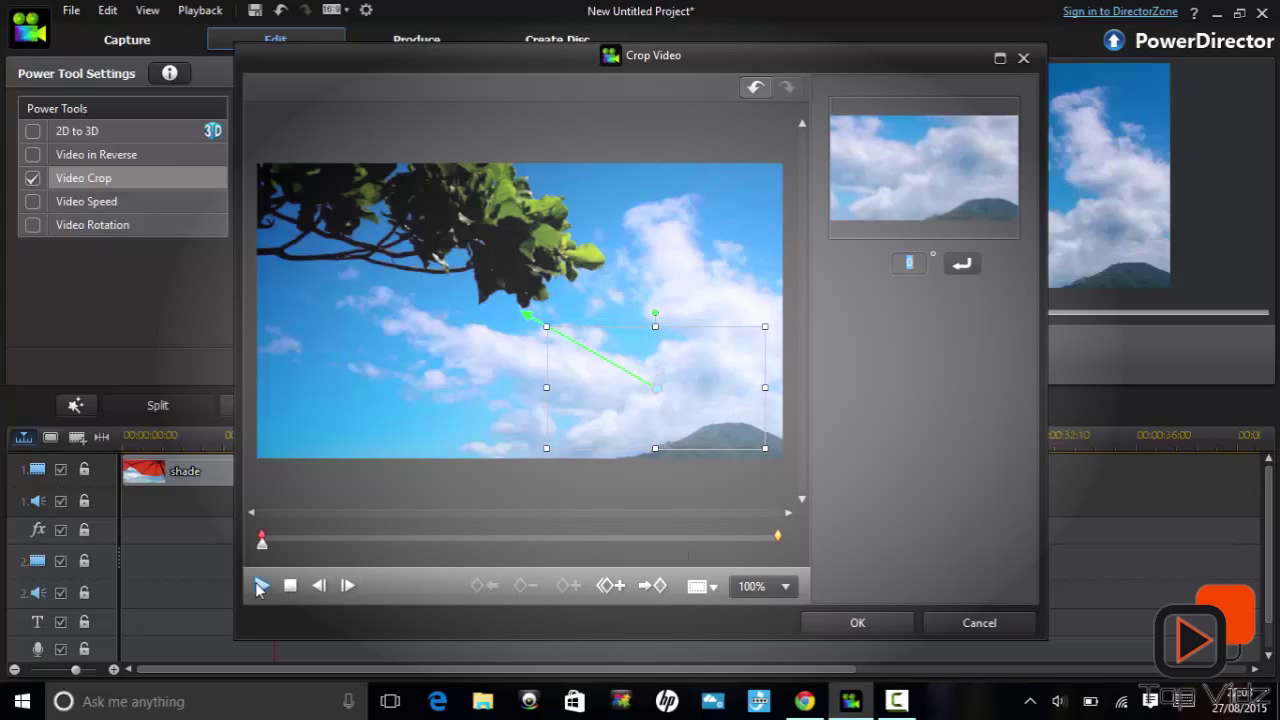
click(260, 586)
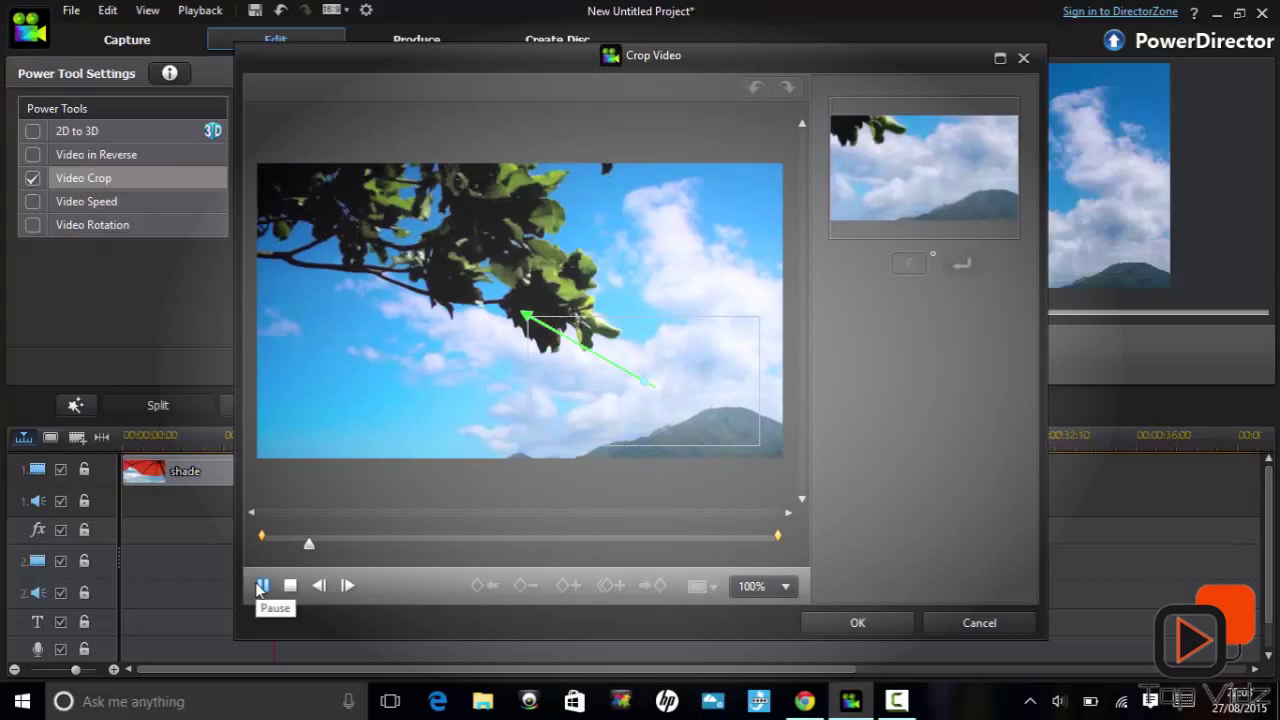
click(262, 586)
click(262, 586)
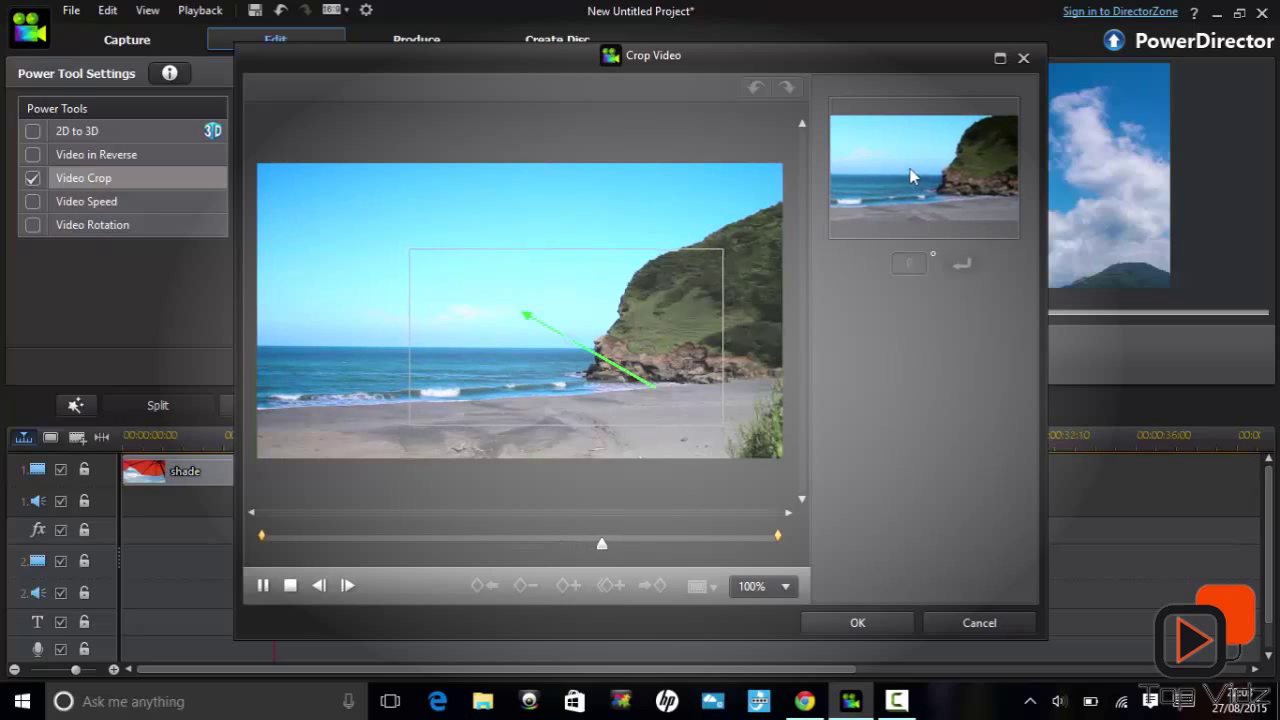
click(263, 588)
key(Escape)
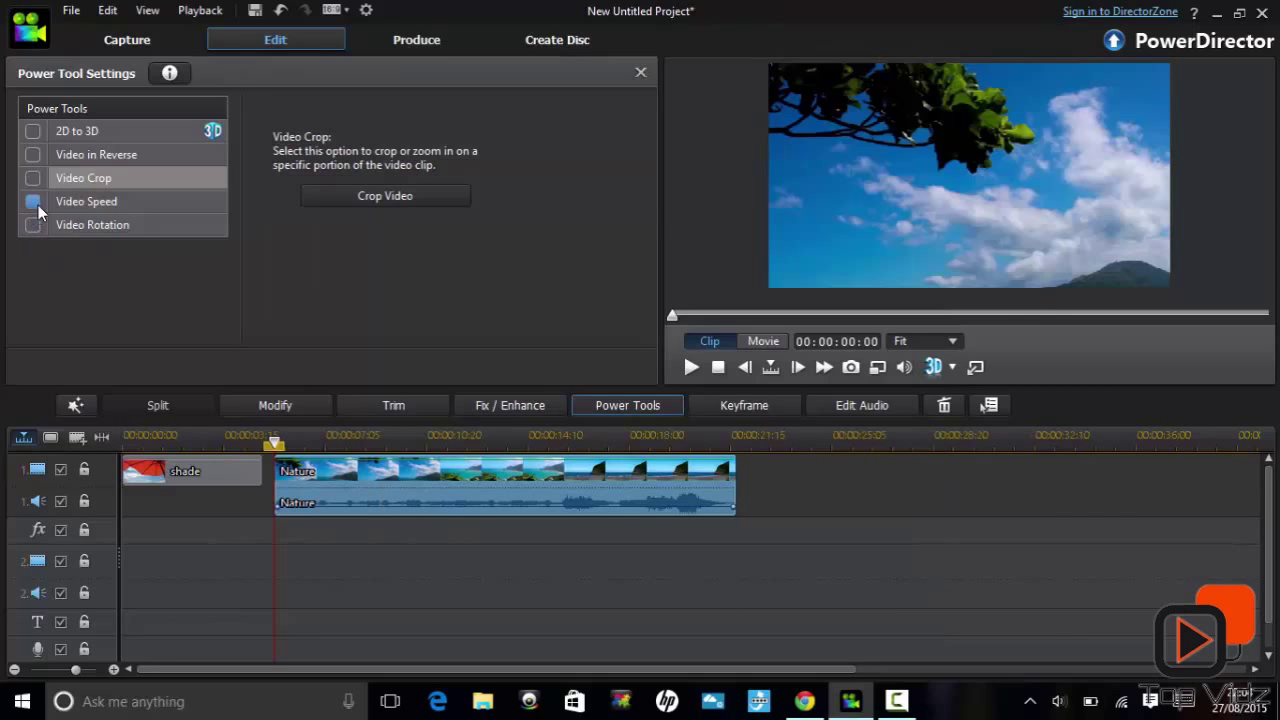
Step: Enable Video Speed and Video Rotation, and add a Blizzard transition at Nature's start
click(33, 202)
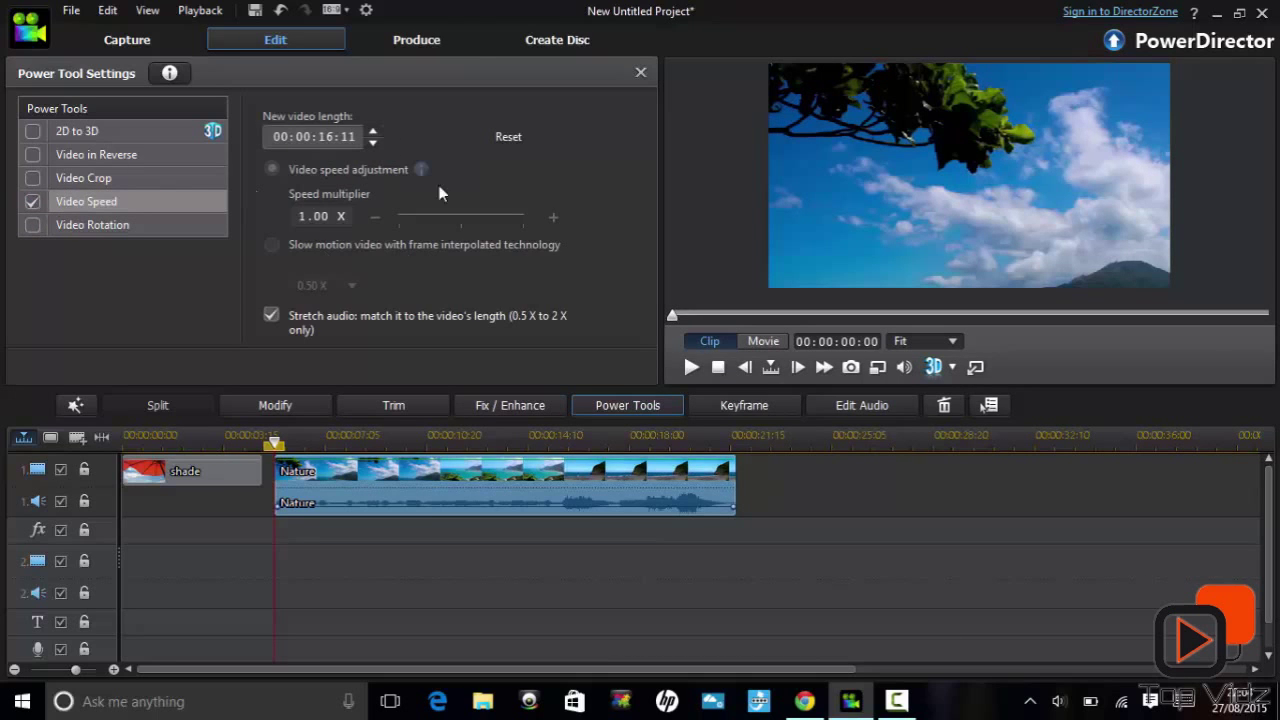
click(33, 226)
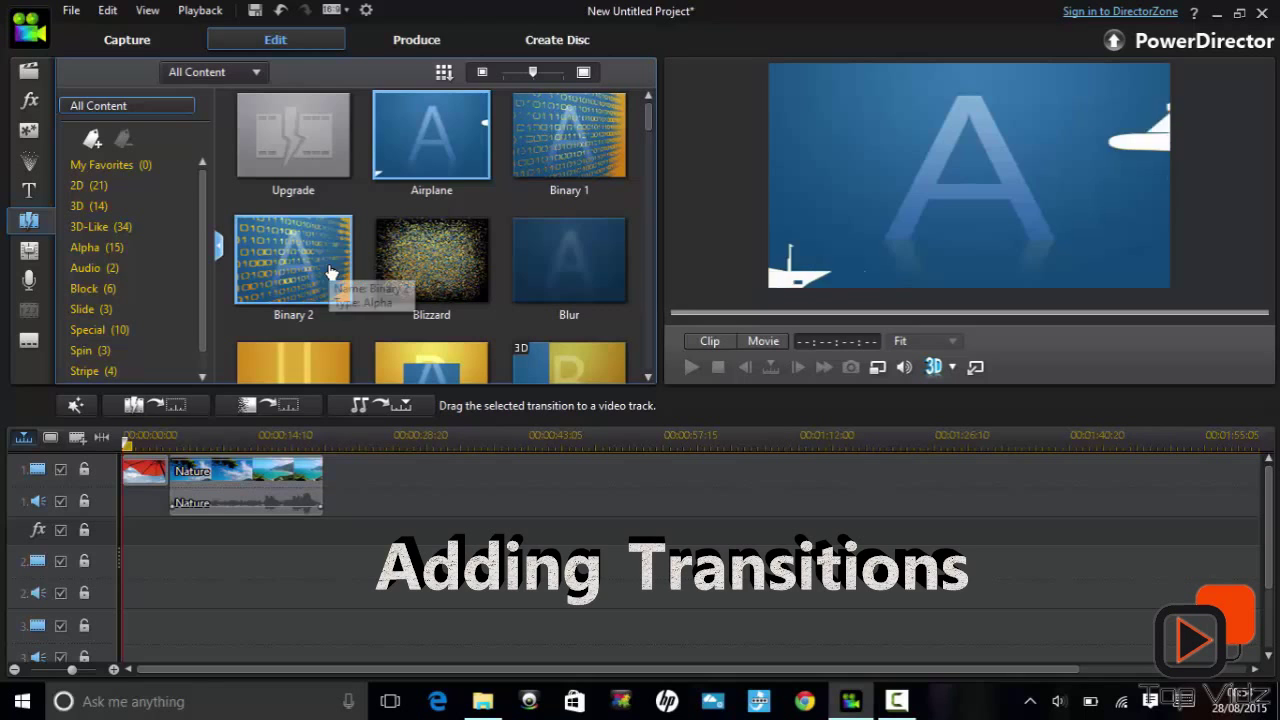
drag(331, 272, 184, 488)
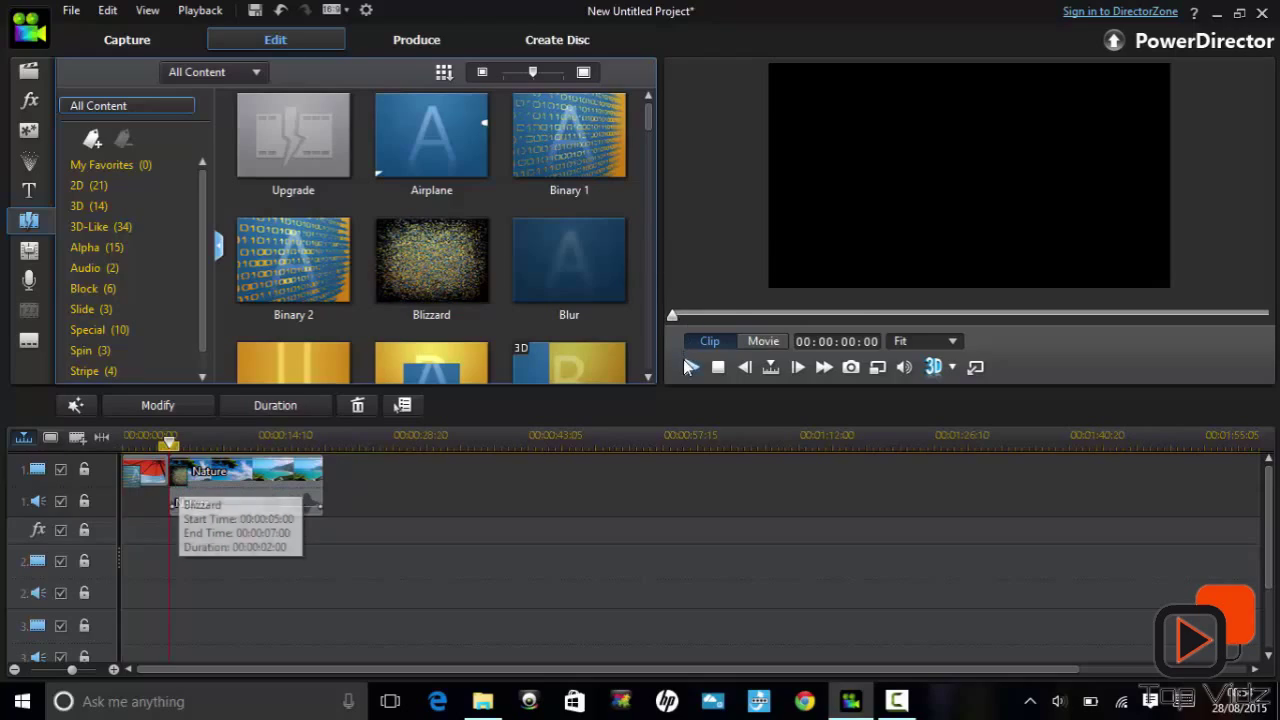
Step: Preview the transition, apply random transitions to all clip starts, and show the Color Boards
click(690, 367)
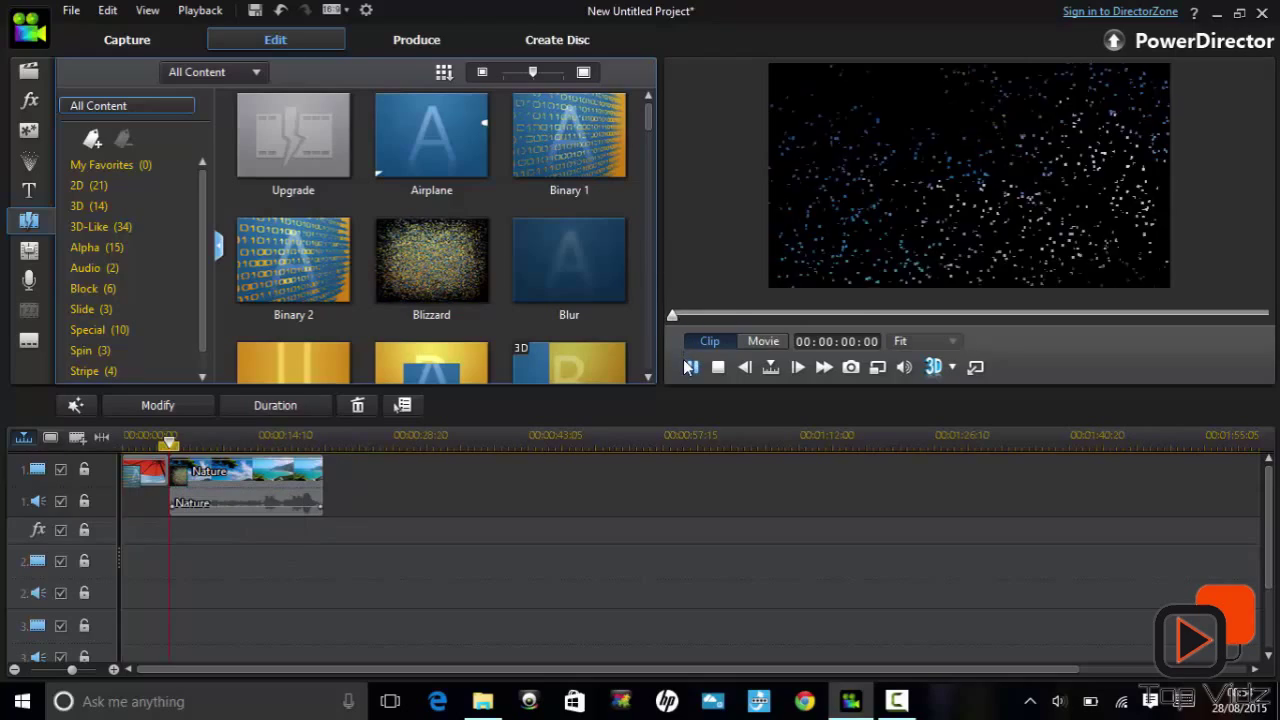
click(443, 73)
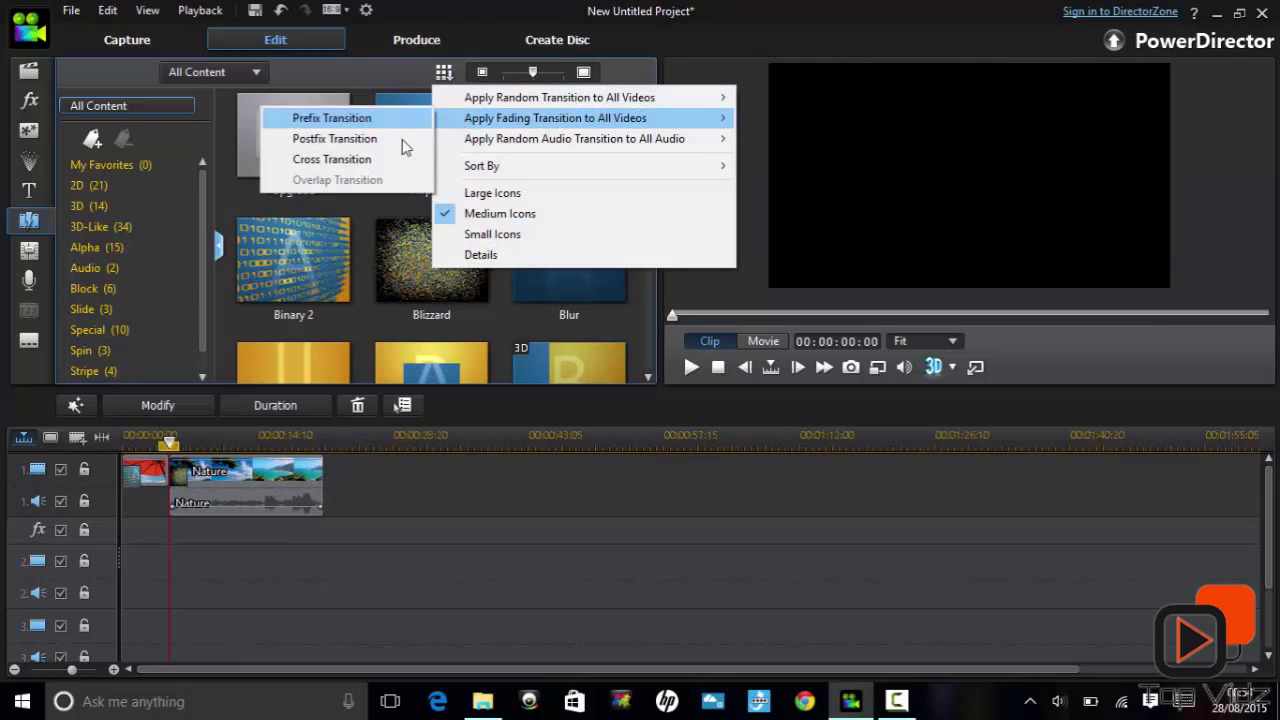
mouse_move(498, 104)
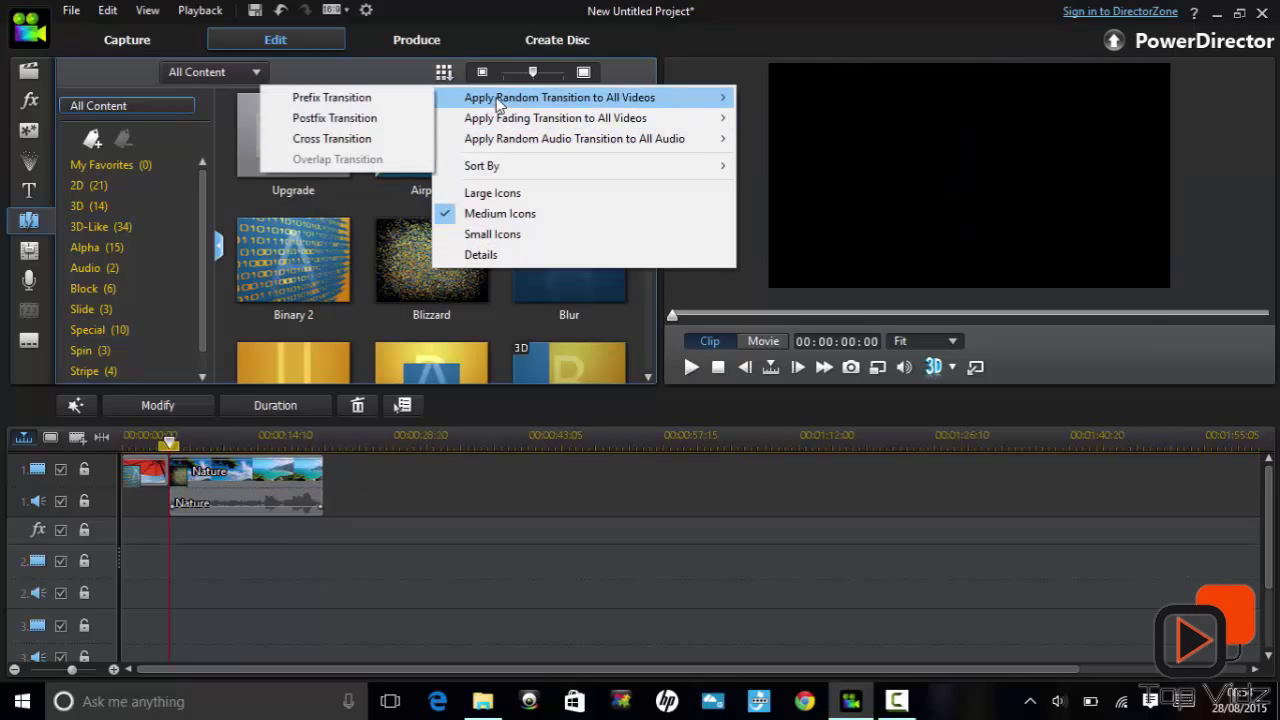
click(407, 110)
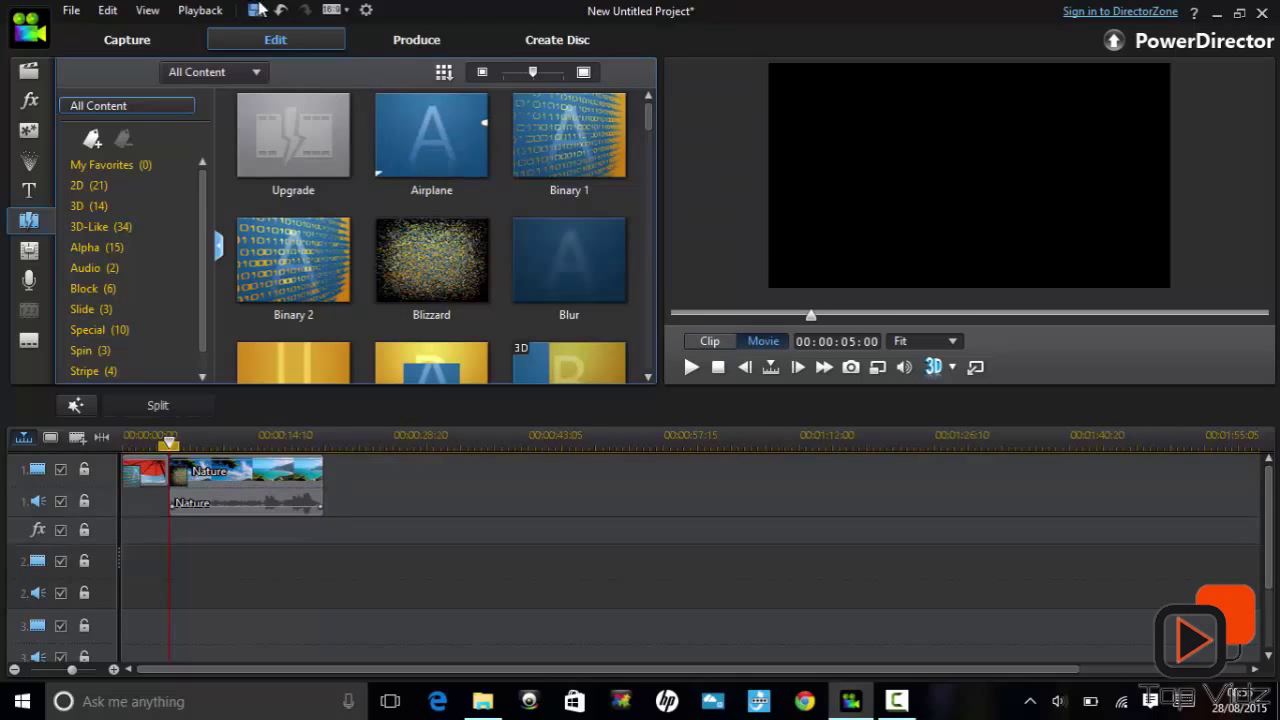
click(223, 71)
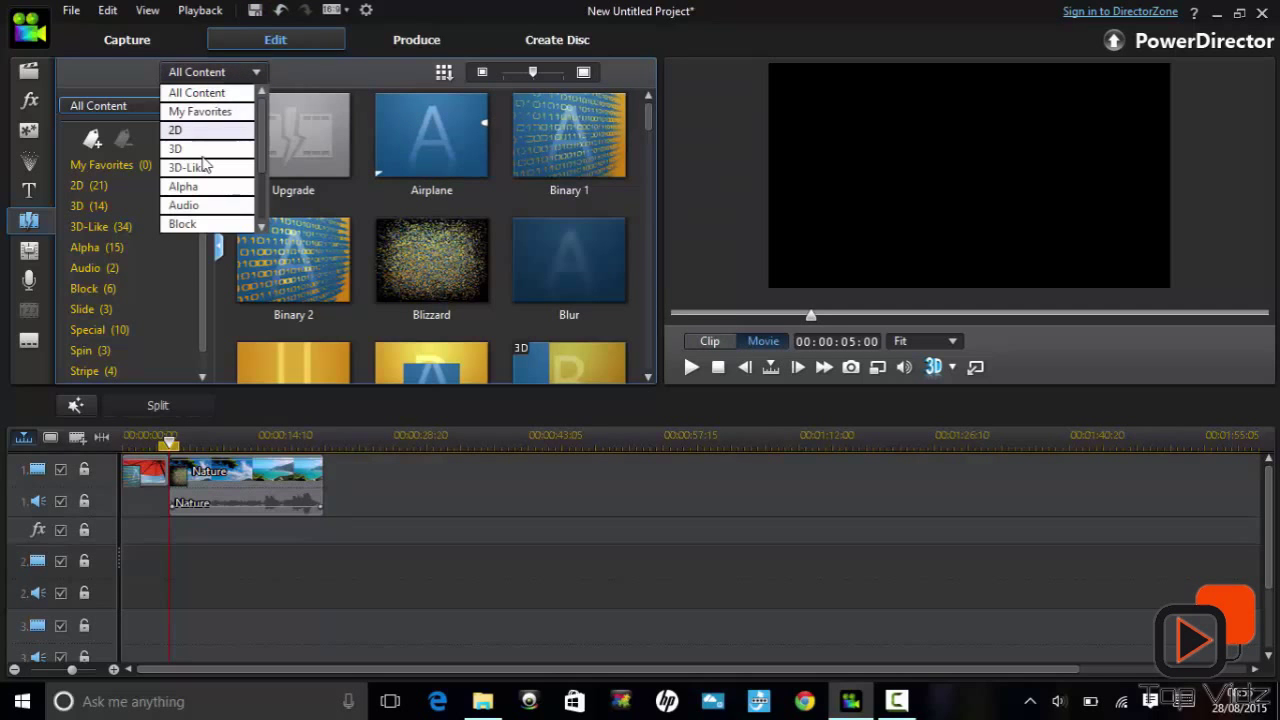
click(29, 71)
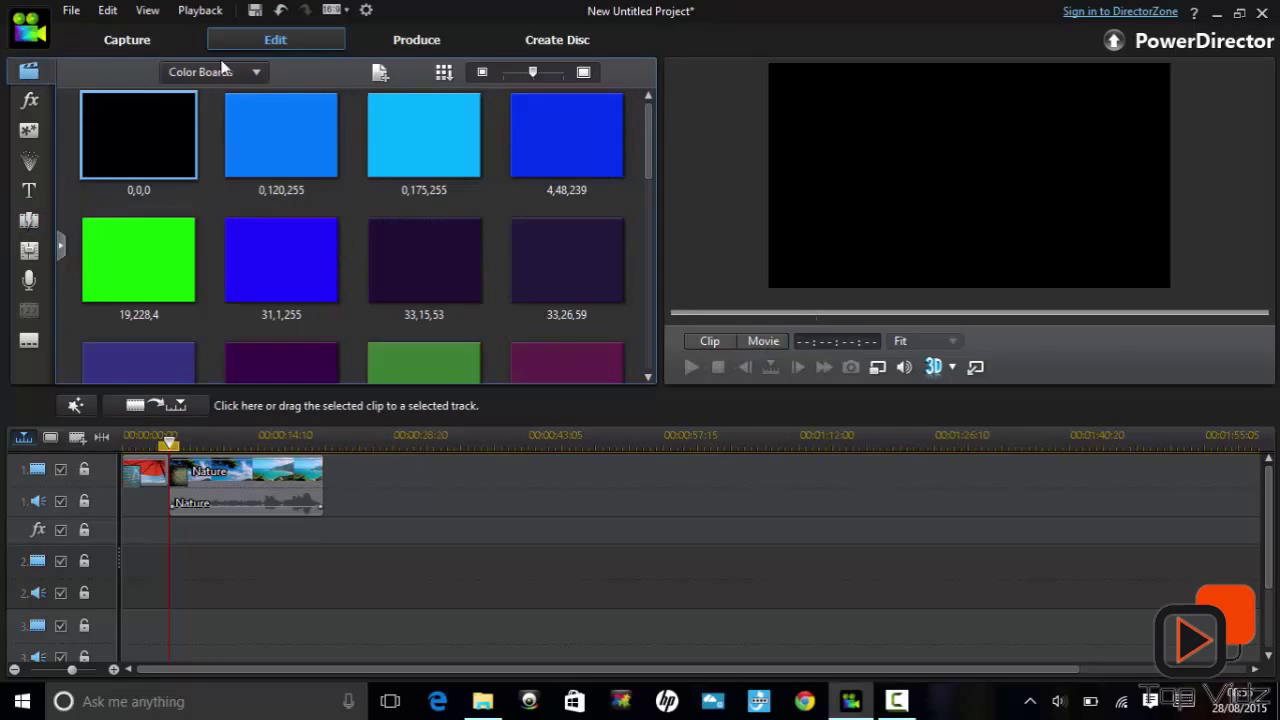
Step: Insert the black 0,0,0 colour board at track 1's start, moving other clips right
click(212, 71)
click(200, 111)
drag(136, 113, 122, 476)
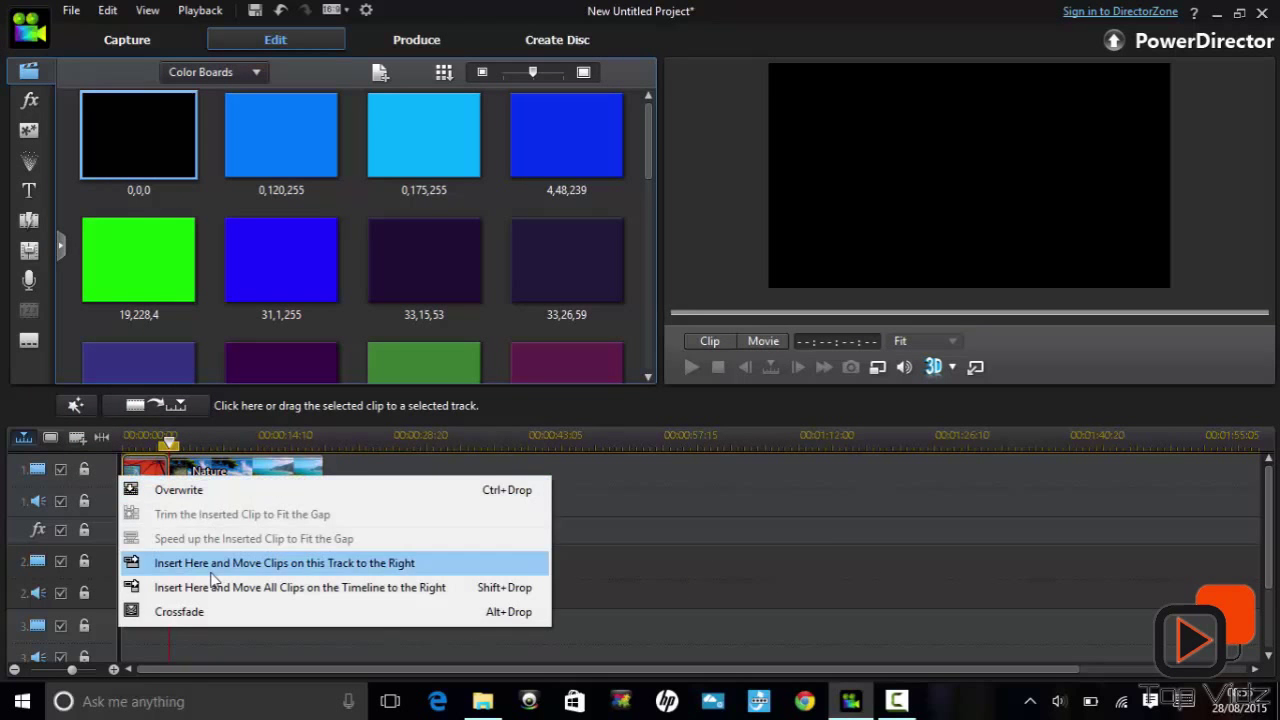
click(210, 572)
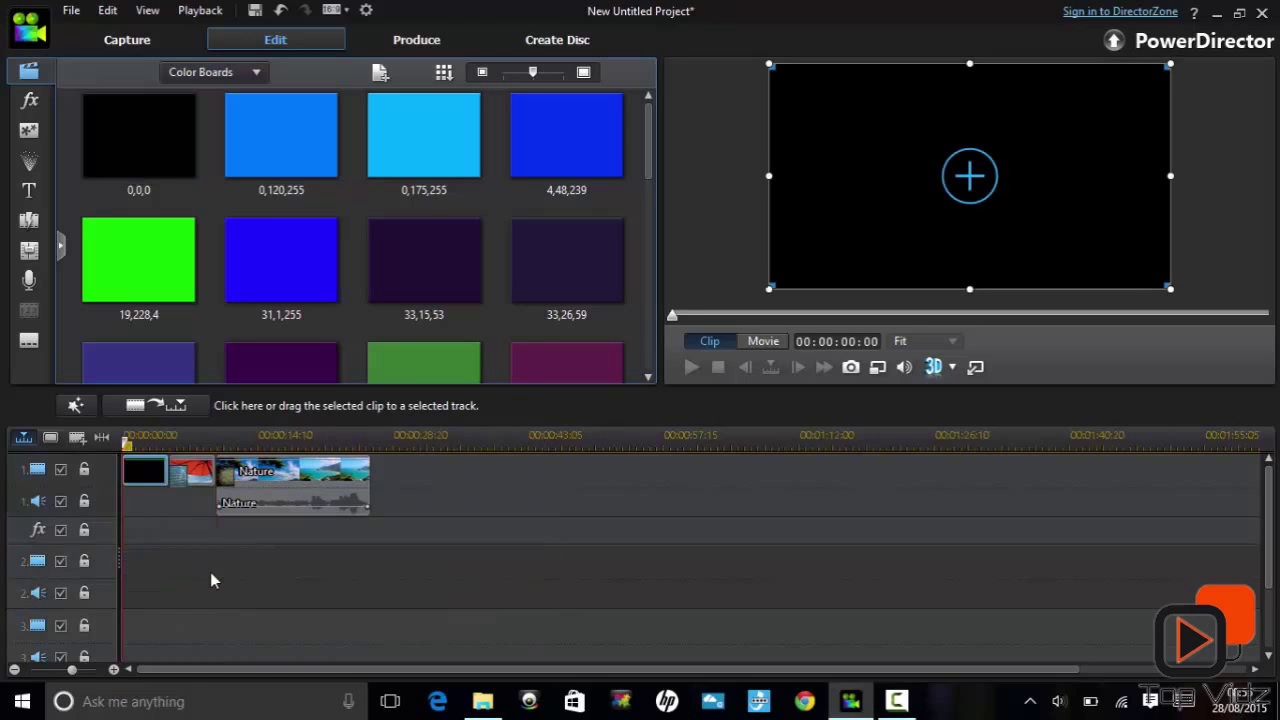
Step: Place the Default title at the start of track 2 and open it for editing
click(30, 192)
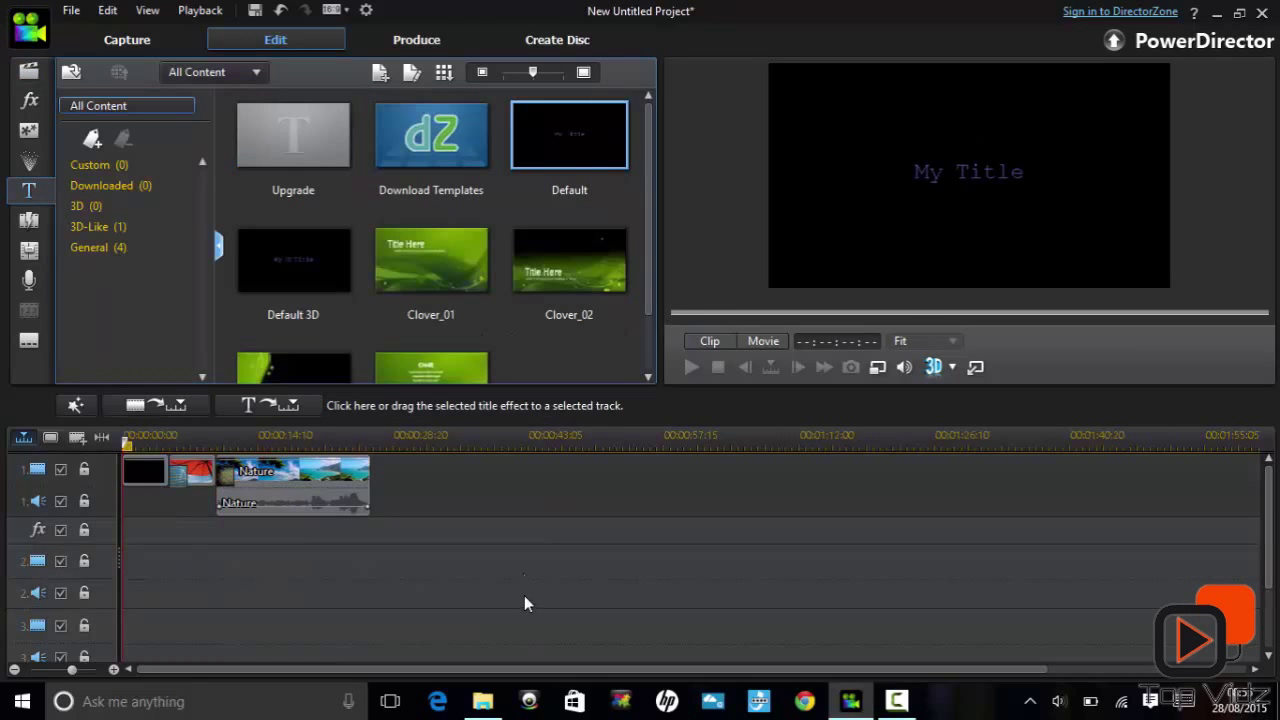
drag(549, 160, 120, 564)
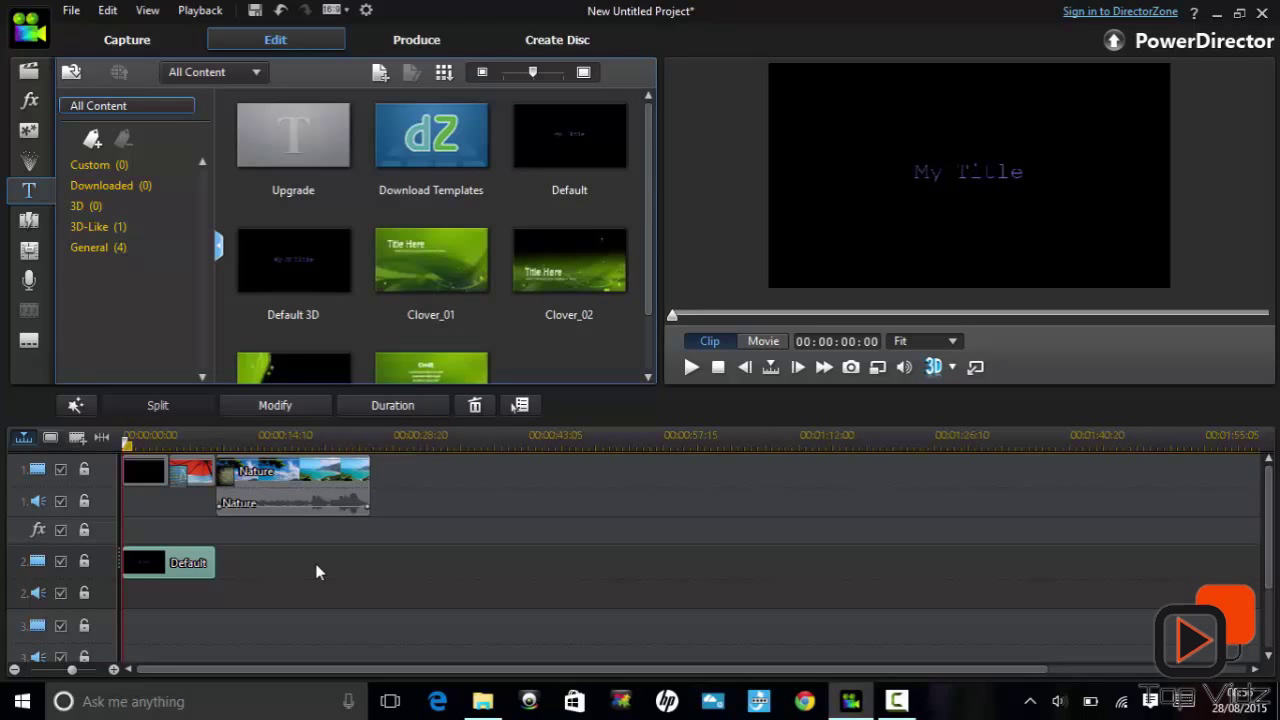
click(275, 405)
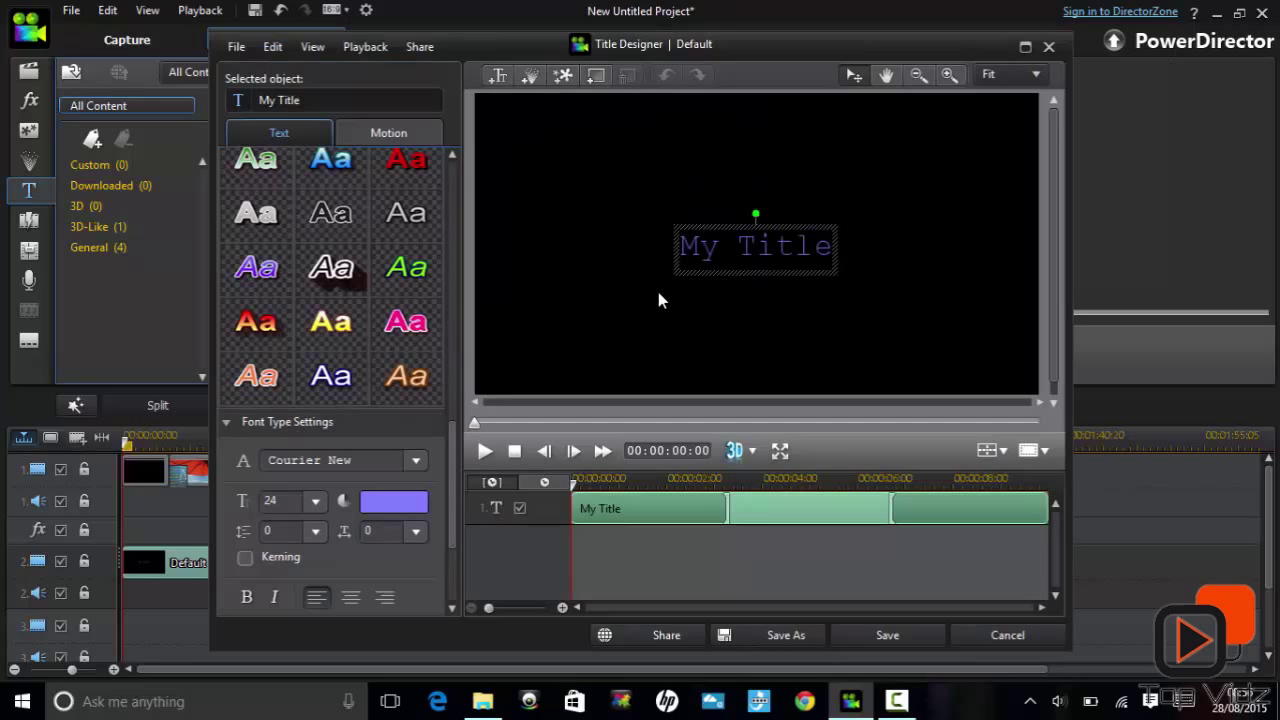
Step: Move the title lower left, retype it as 'topVidz', apply the plain grey preset, and save
drag(726, 222, 539, 317)
drag(648, 338, 434, 300)
text(top)
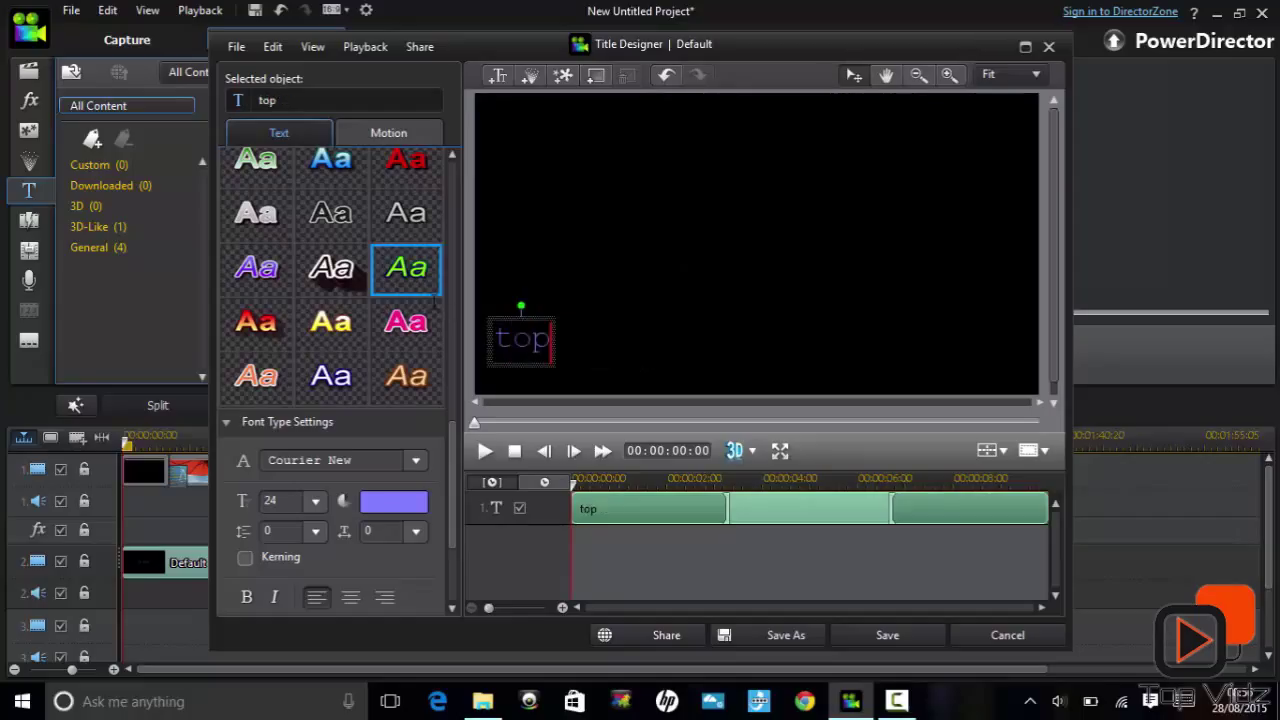
text(Vidz)
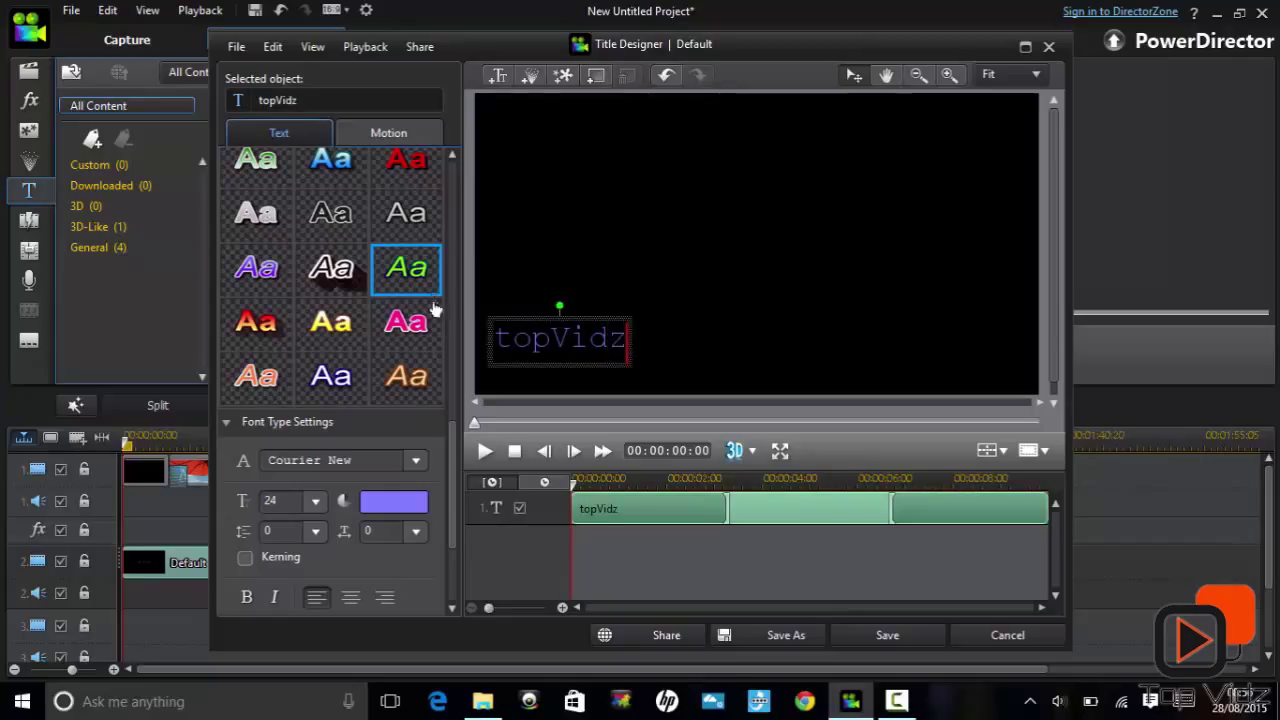
click(316, 263)
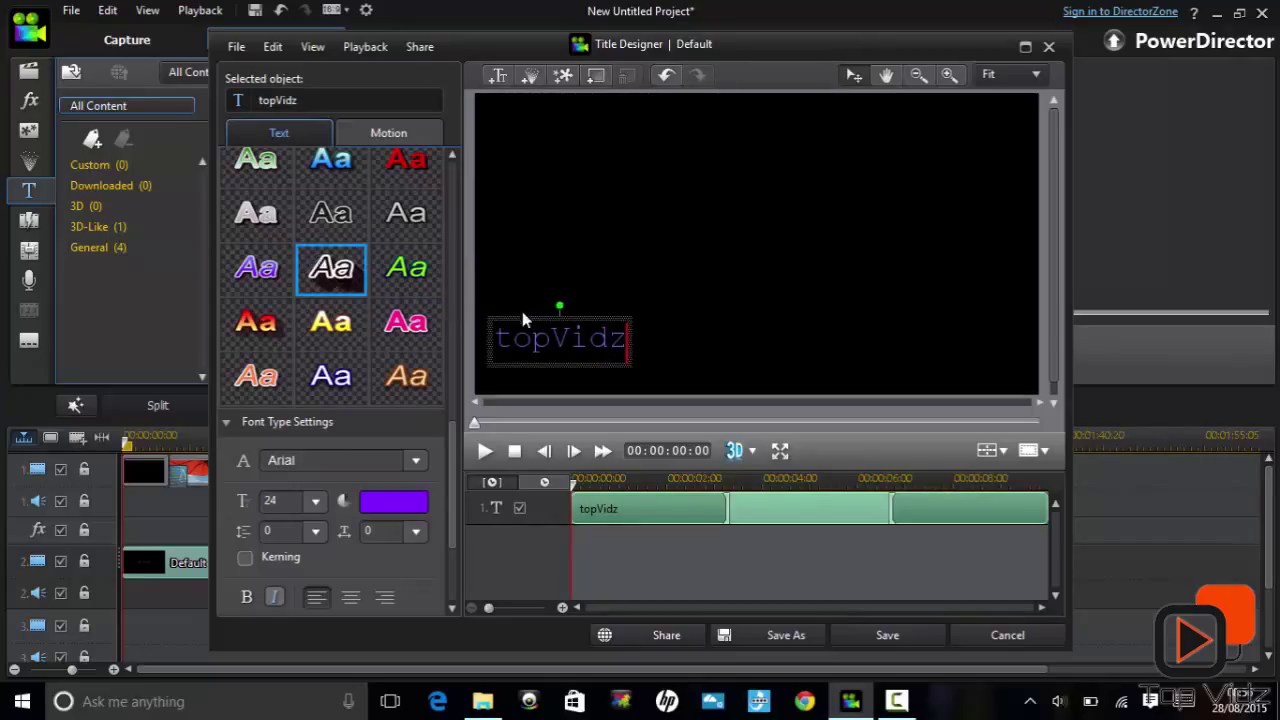
key(ctrl+z)
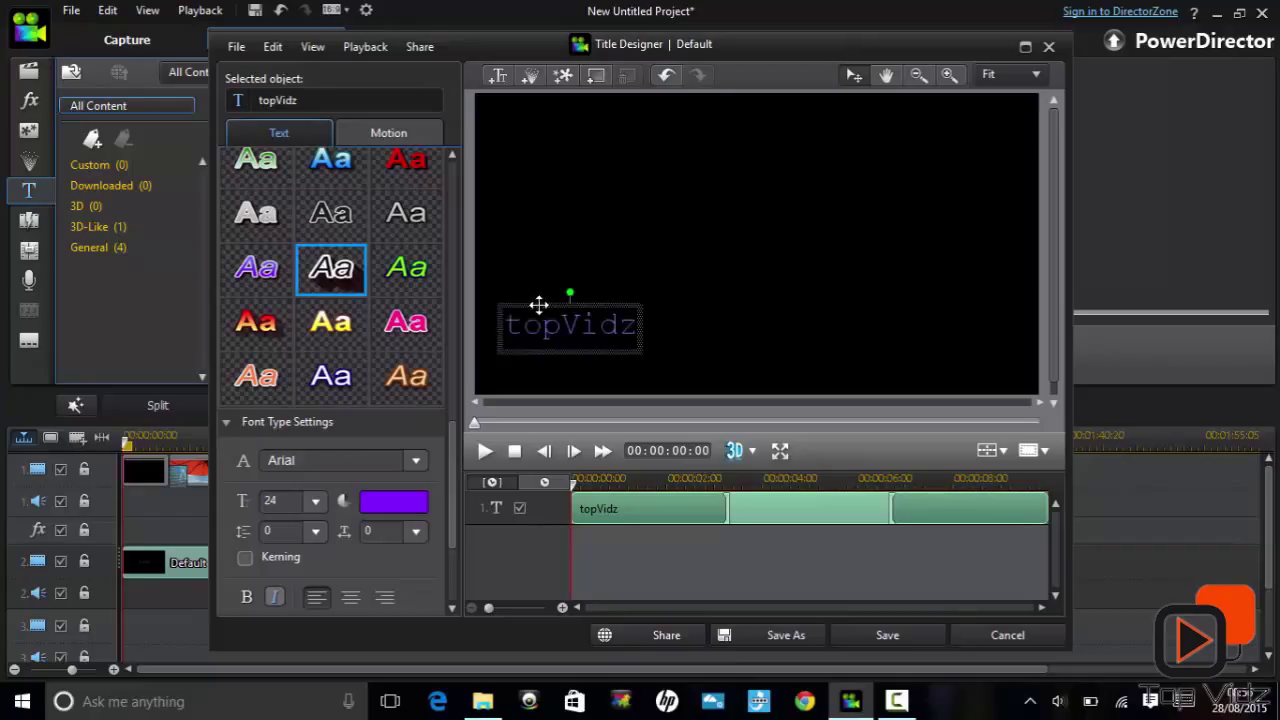
click(396, 231)
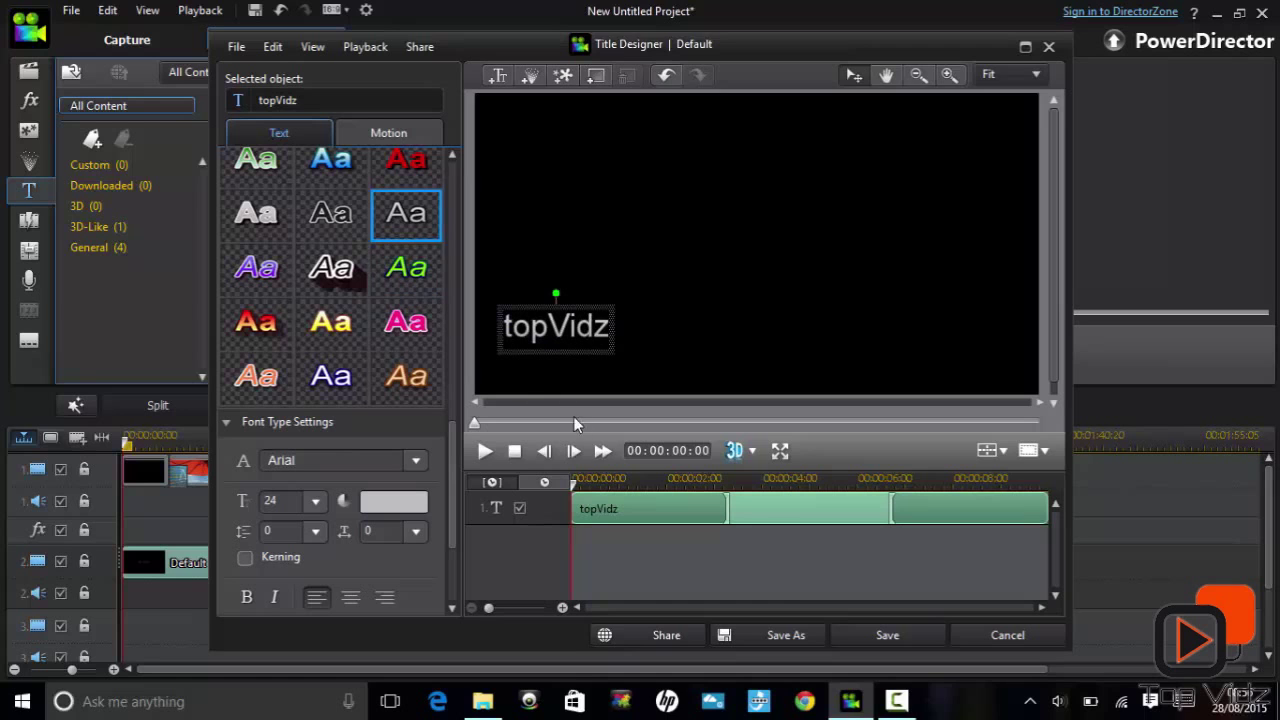
click(888, 638)
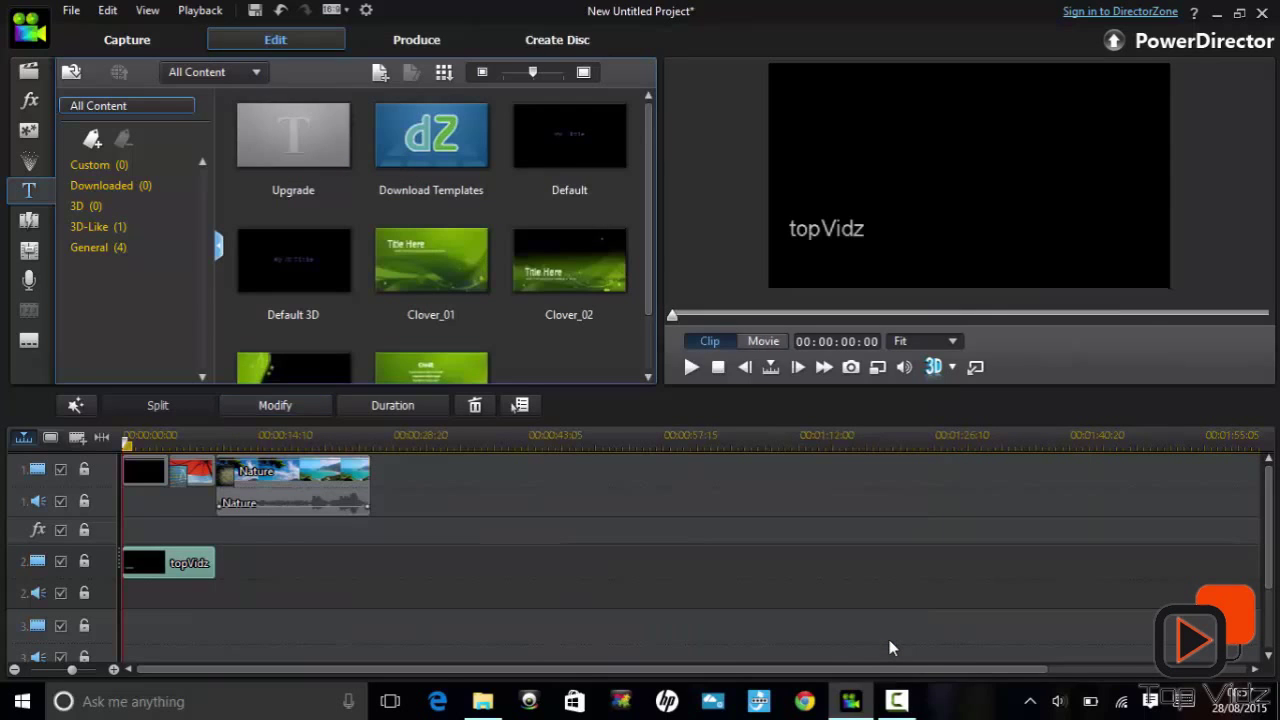
Step: Trim the topVidz title to end at 00:00:05:00 and return the playhead to the start
drag(215, 561, 168, 561)
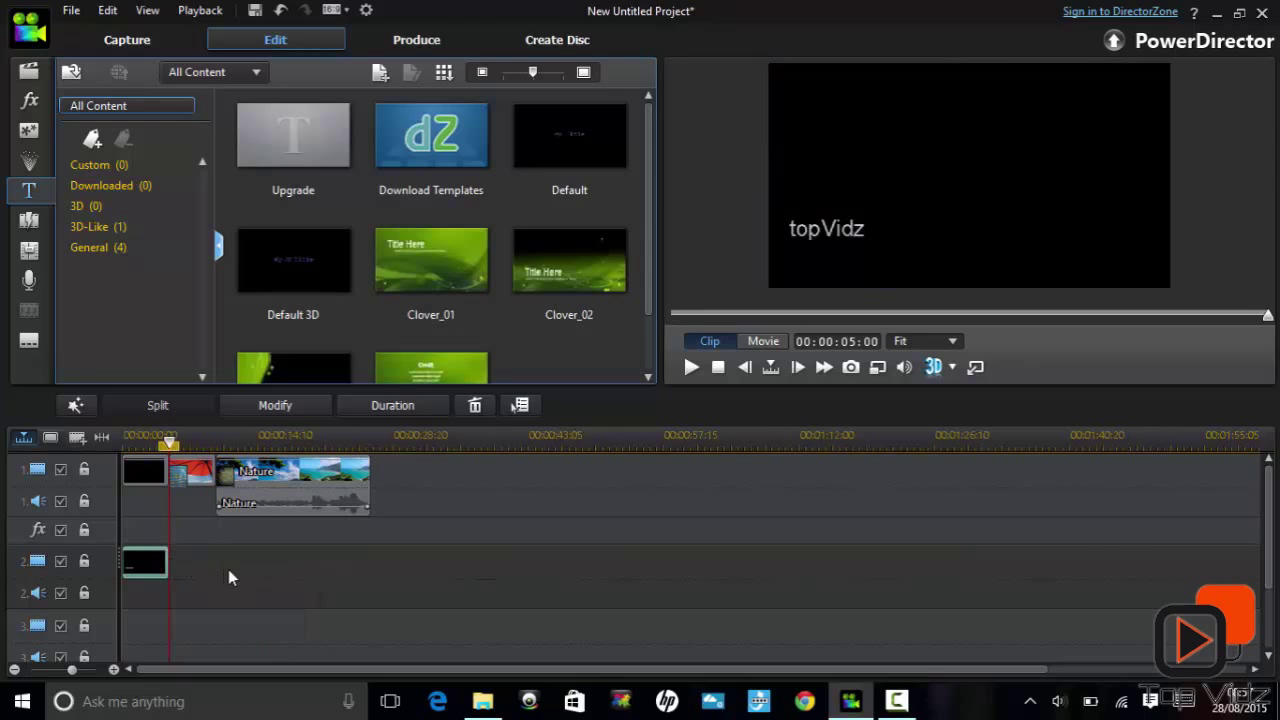
click(700, 367)
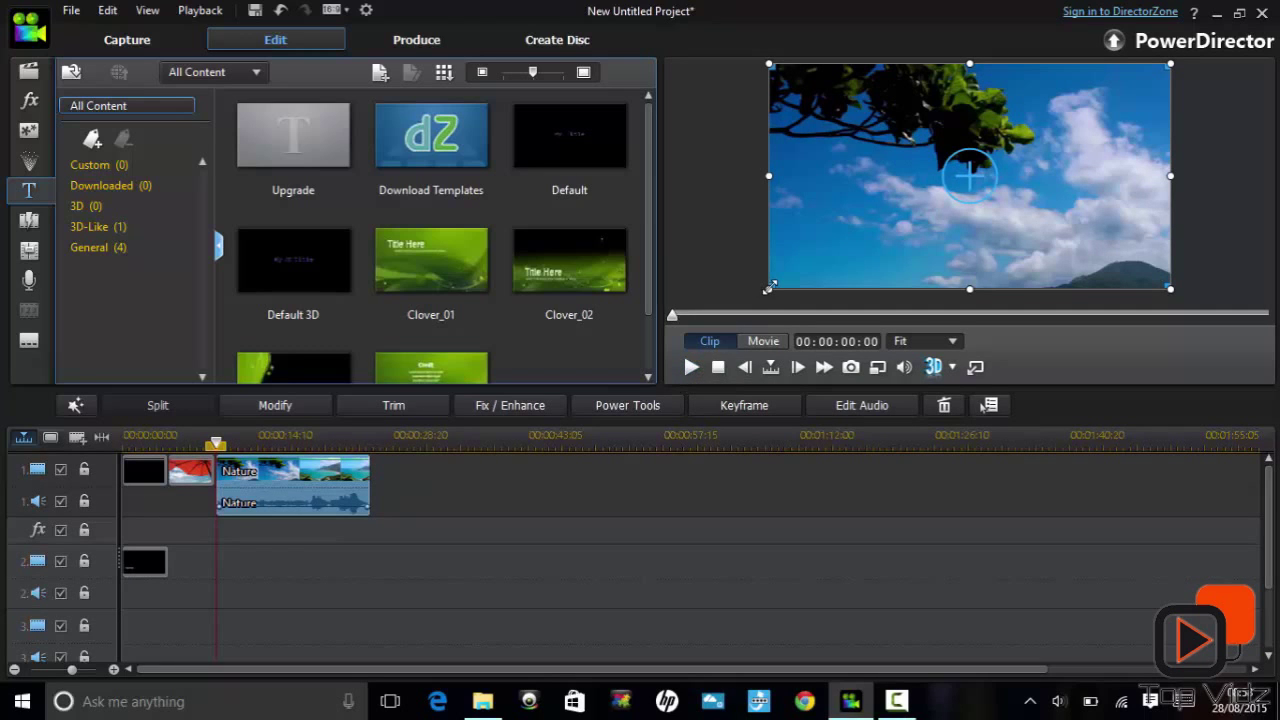
Step: Shrink and shift the Nature video in the preview, then enlarge it back toward the lower left
drag(771, 286, 870, 222)
mouse_move(1006, 162)
mouse_down()
mouse_move(960, 187)
mouse_move(1017, 156)
mouse_up()
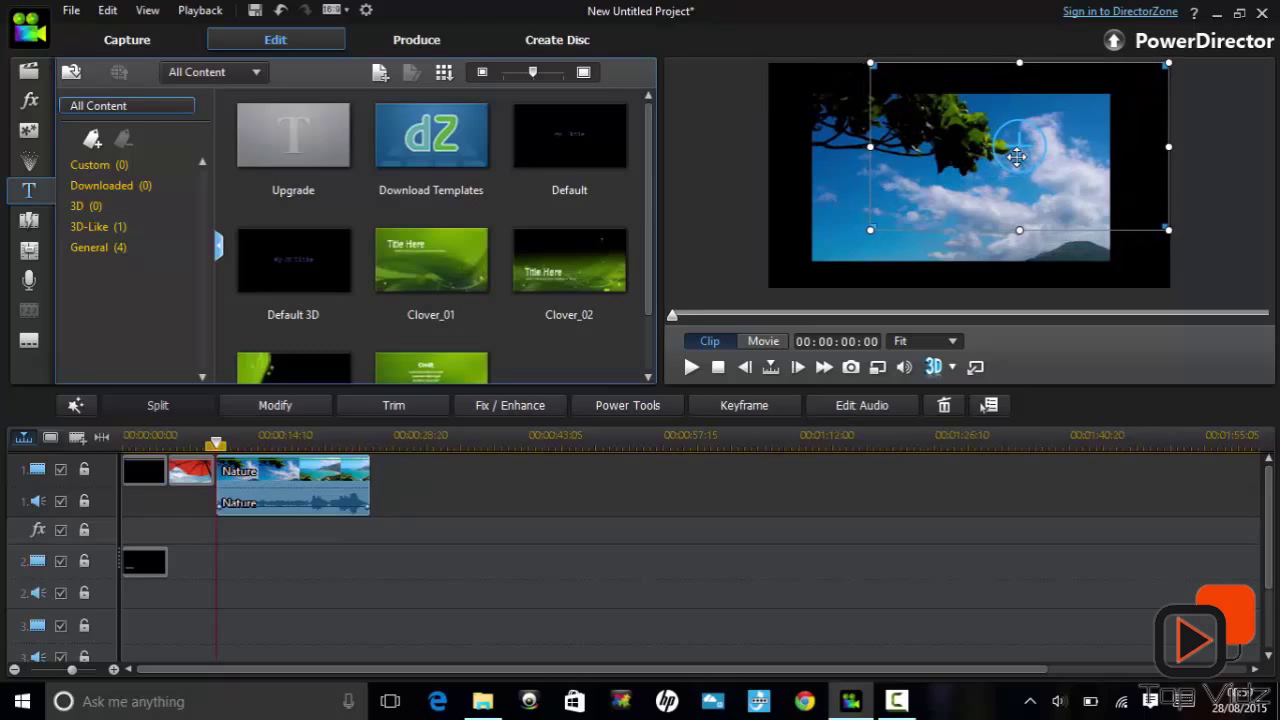
drag(826, 257, 768, 284)
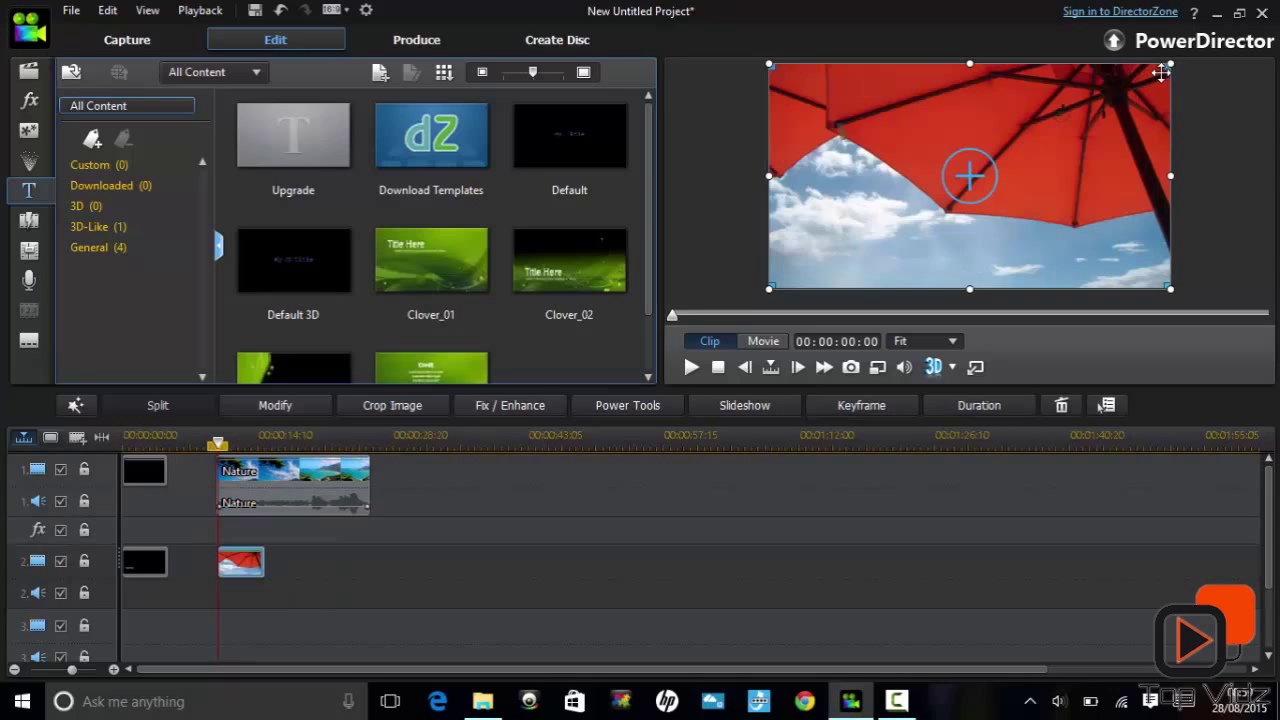
Step: Shrink the umbrella picture to a small lower-left inset and preview the result
drag(1063, 116, 903, 193)
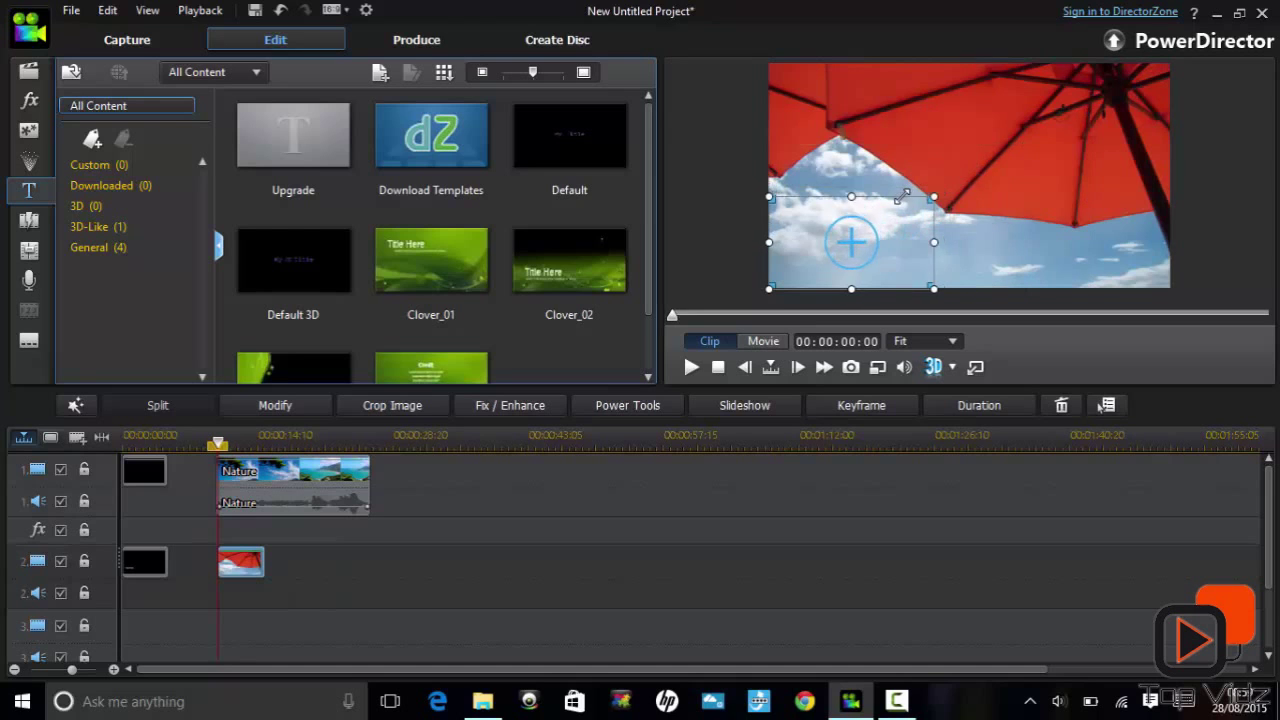
mouse_move(857, 241)
mouse_down()
mouse_move(857, 218)
mouse_move(862, 229)
mouse_up()
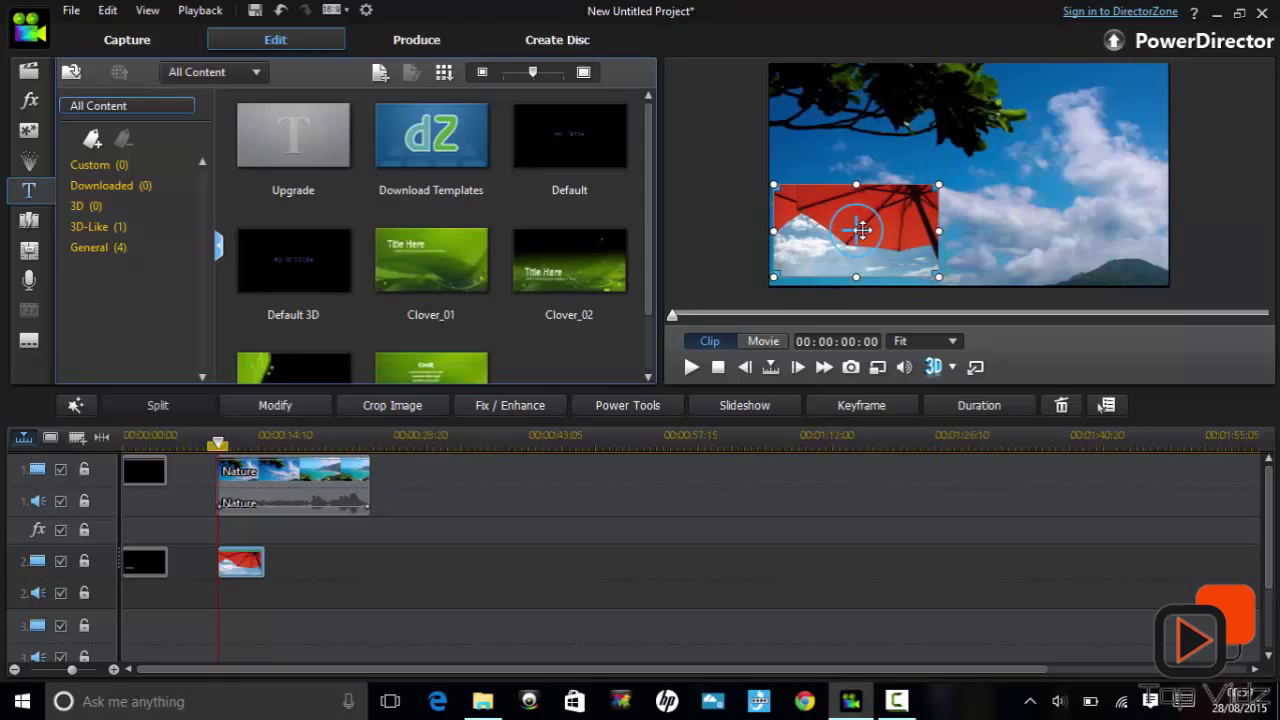
click(417, 487)
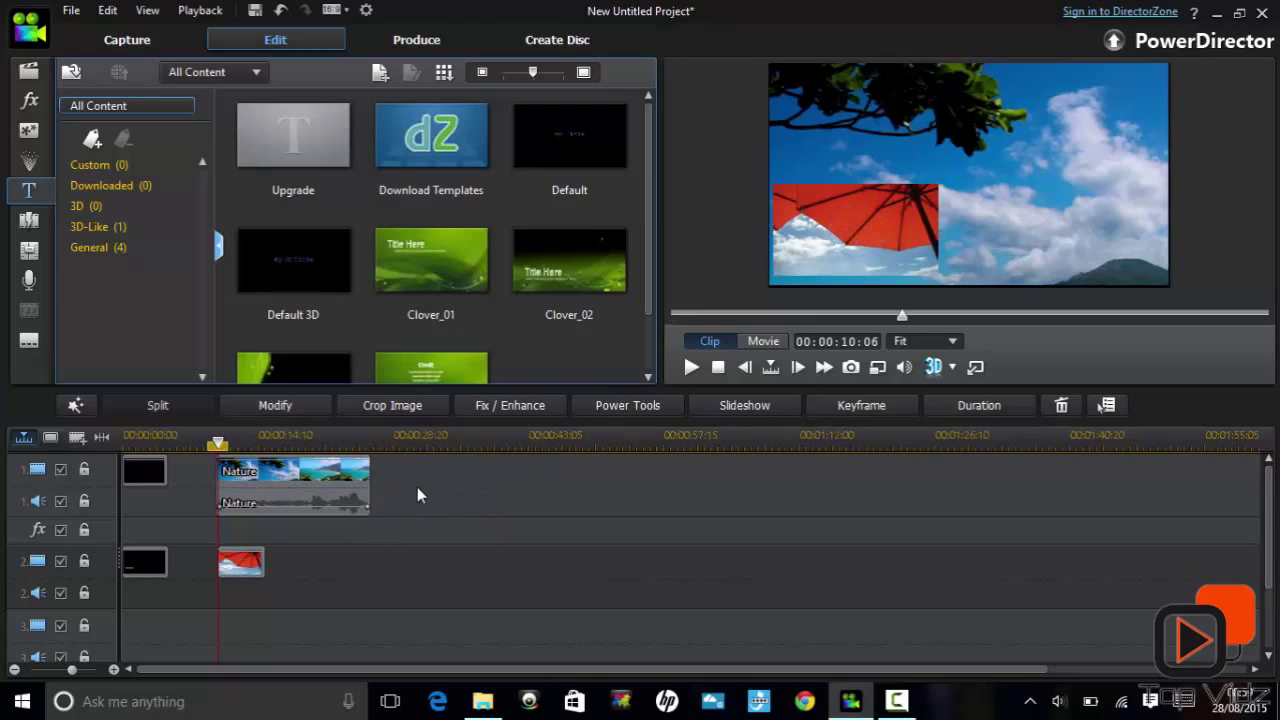
click(692, 367)
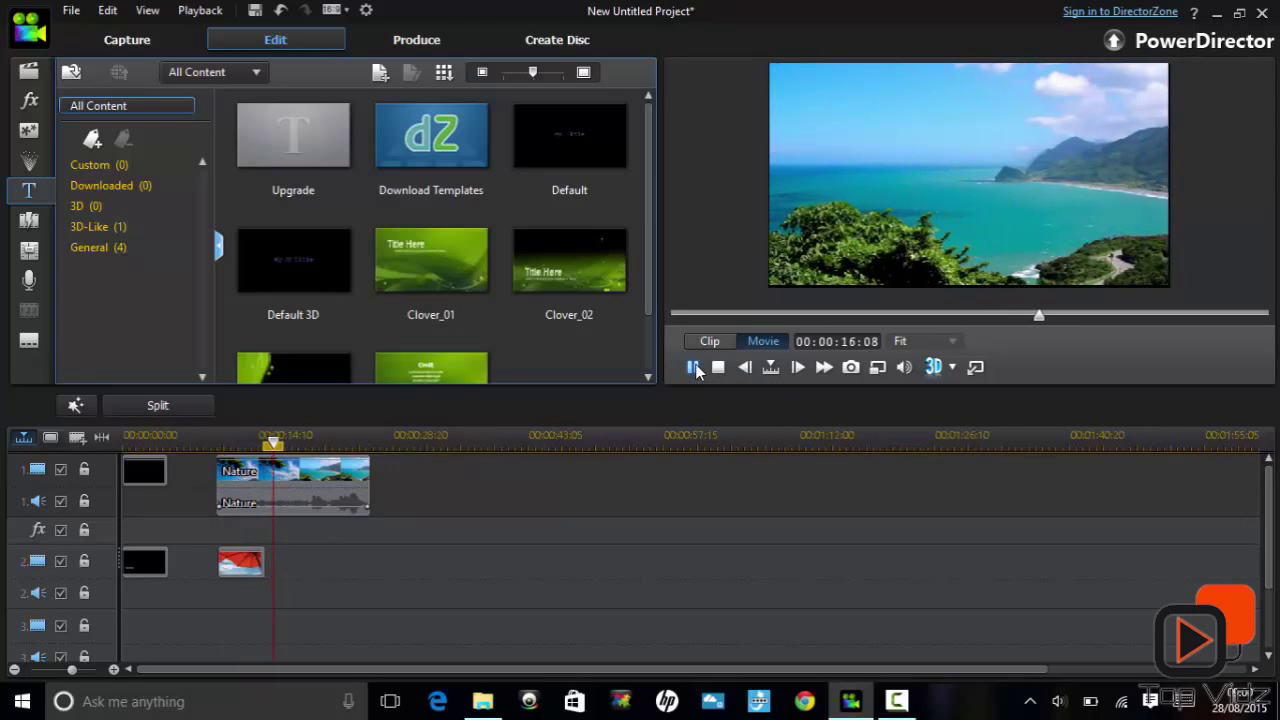
click(693, 367)
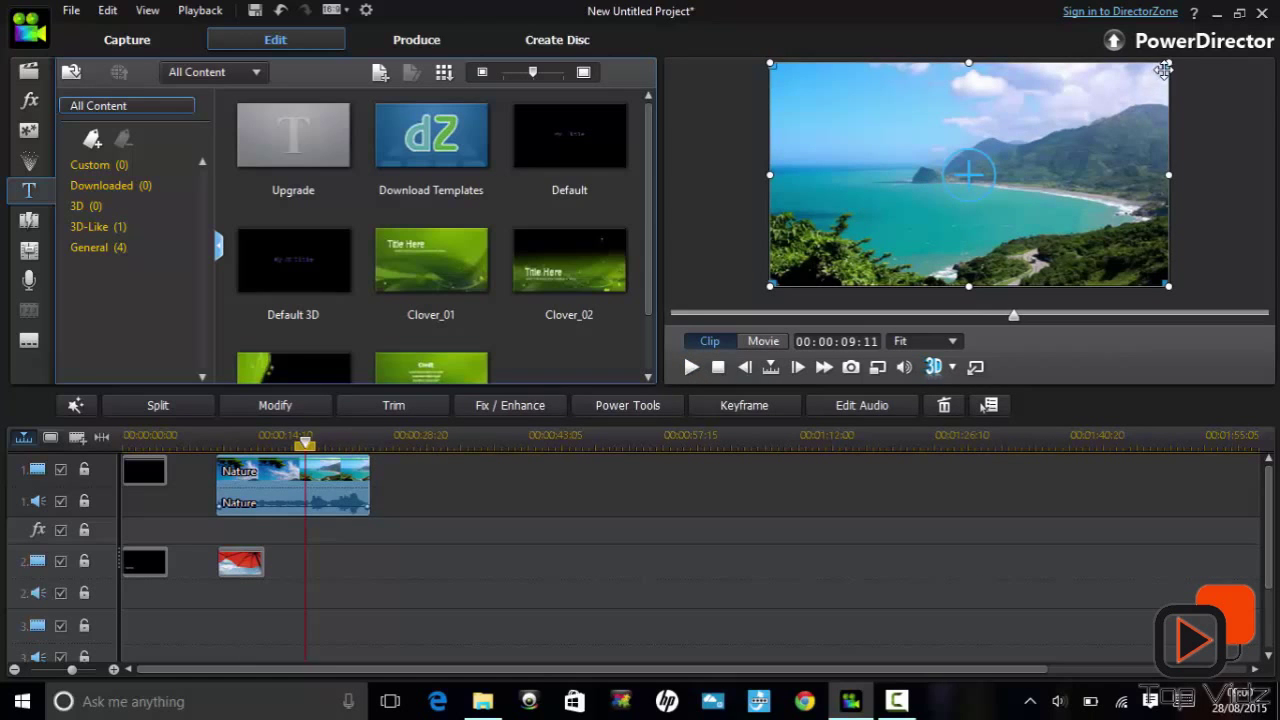
Step: Pull the Nature video's top-right and top-left corners inward into a trapezoid and play it back
drag(1174, 78, 1066, 72)
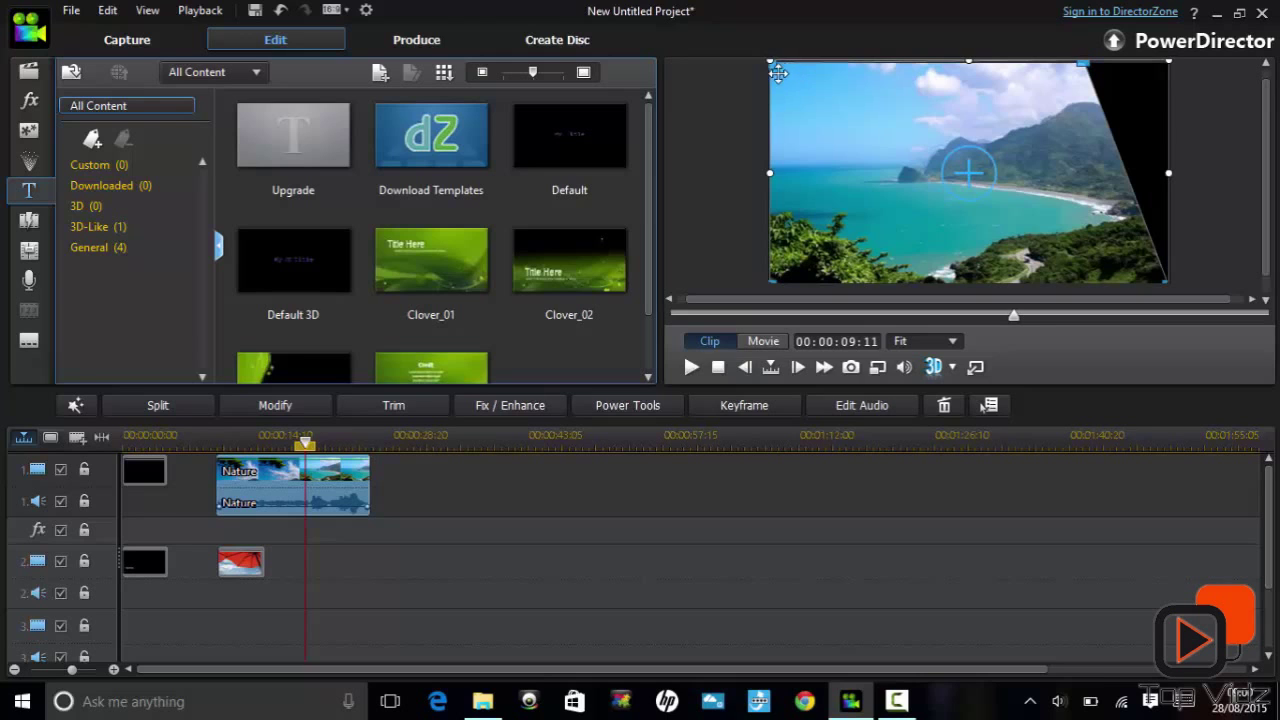
drag(800, 74, 878, 70)
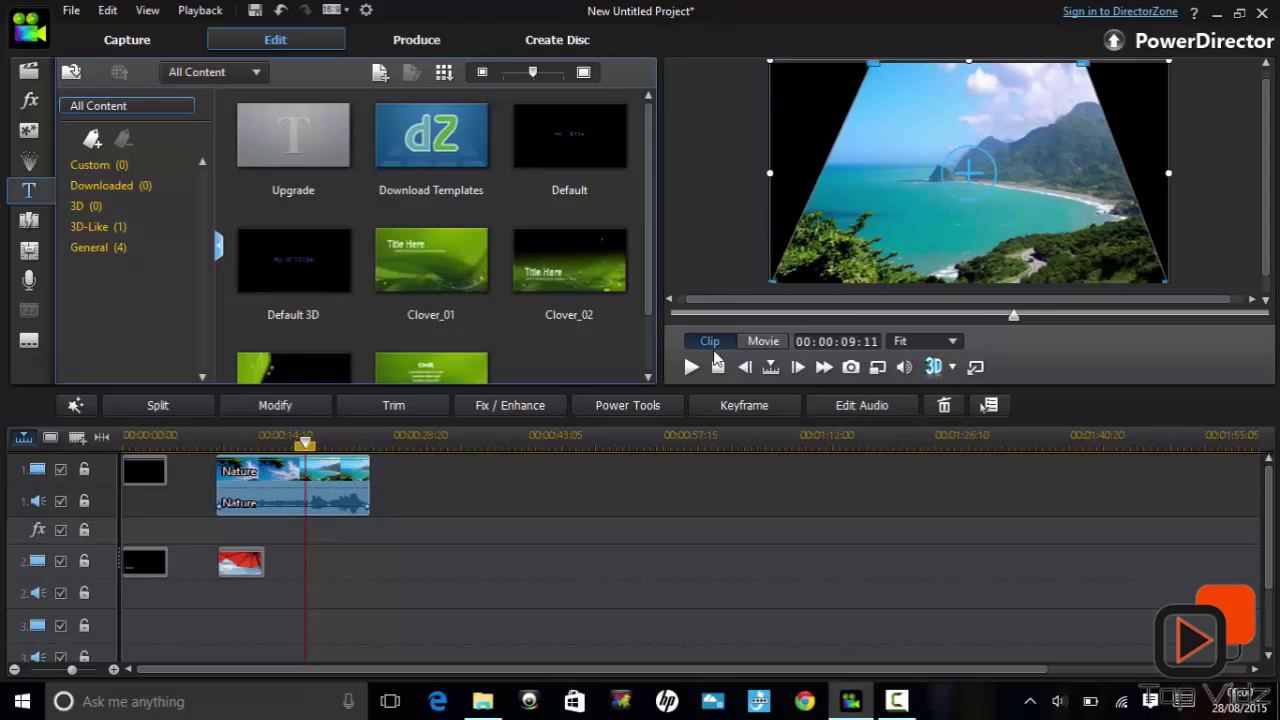
click(691, 368)
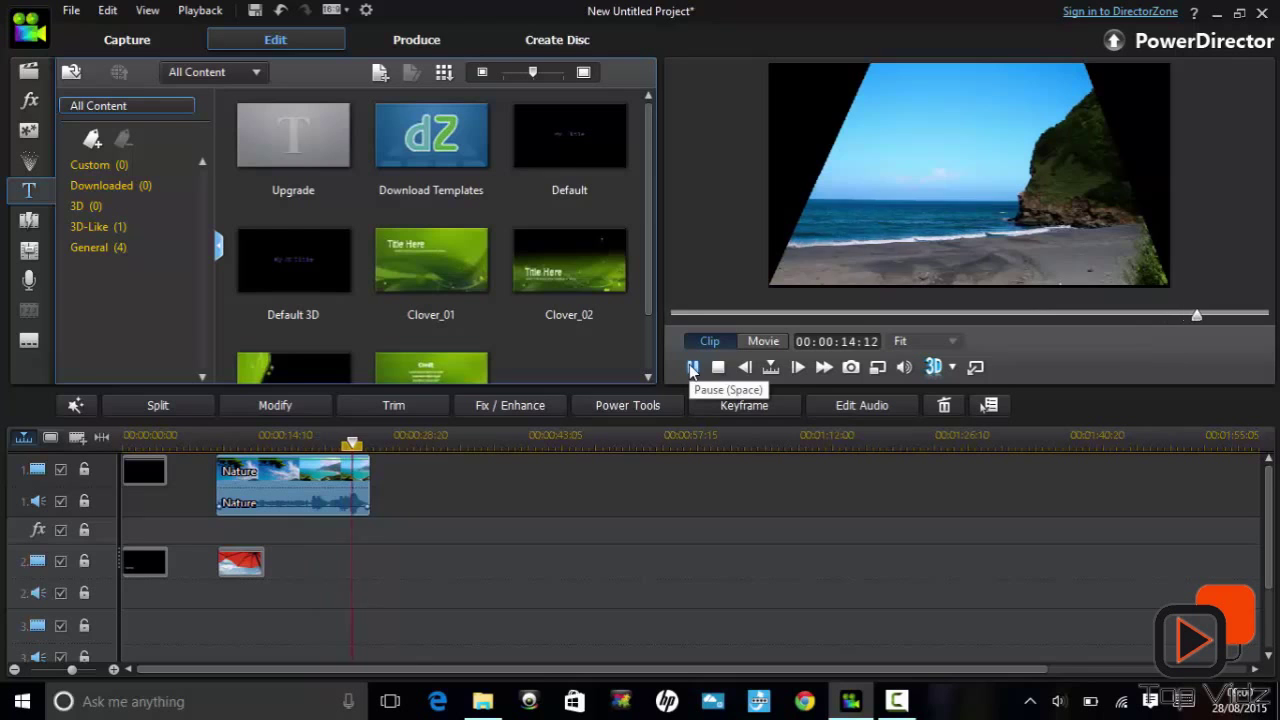
click(692, 368)
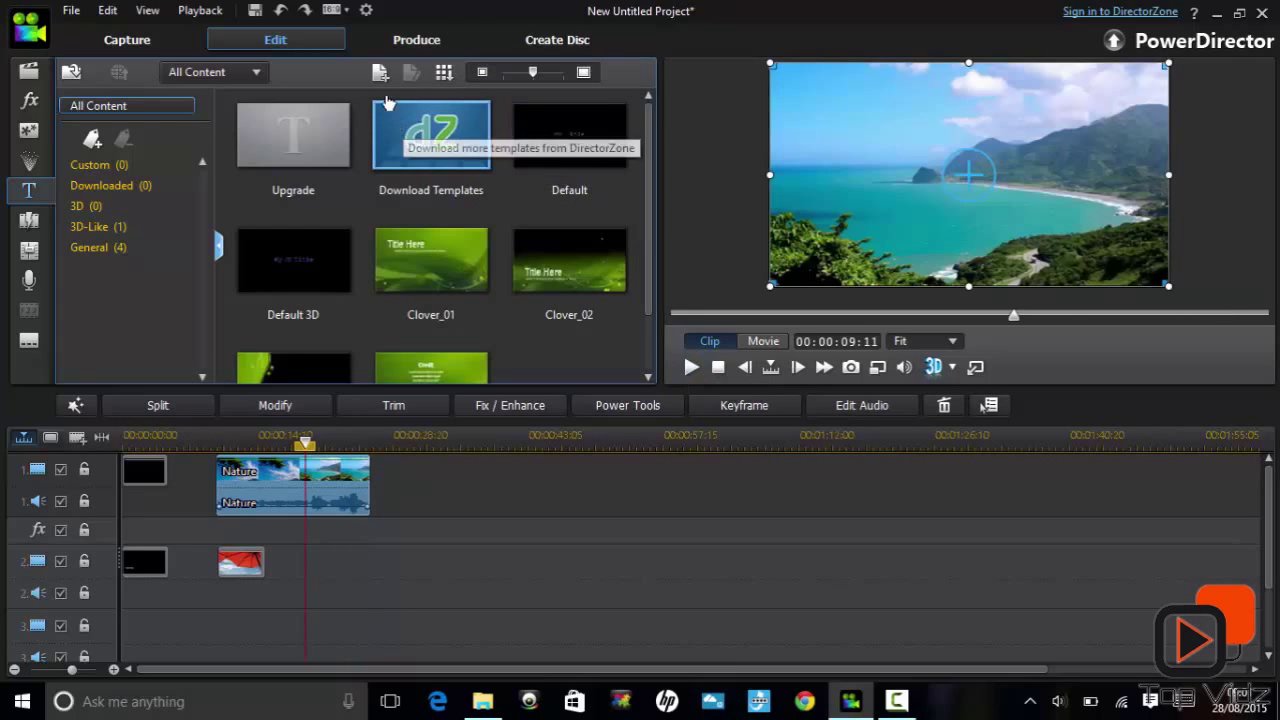
Step: In Produce, try MPEG-2, settle on AVI output, then view the Online upload options
click(412, 46)
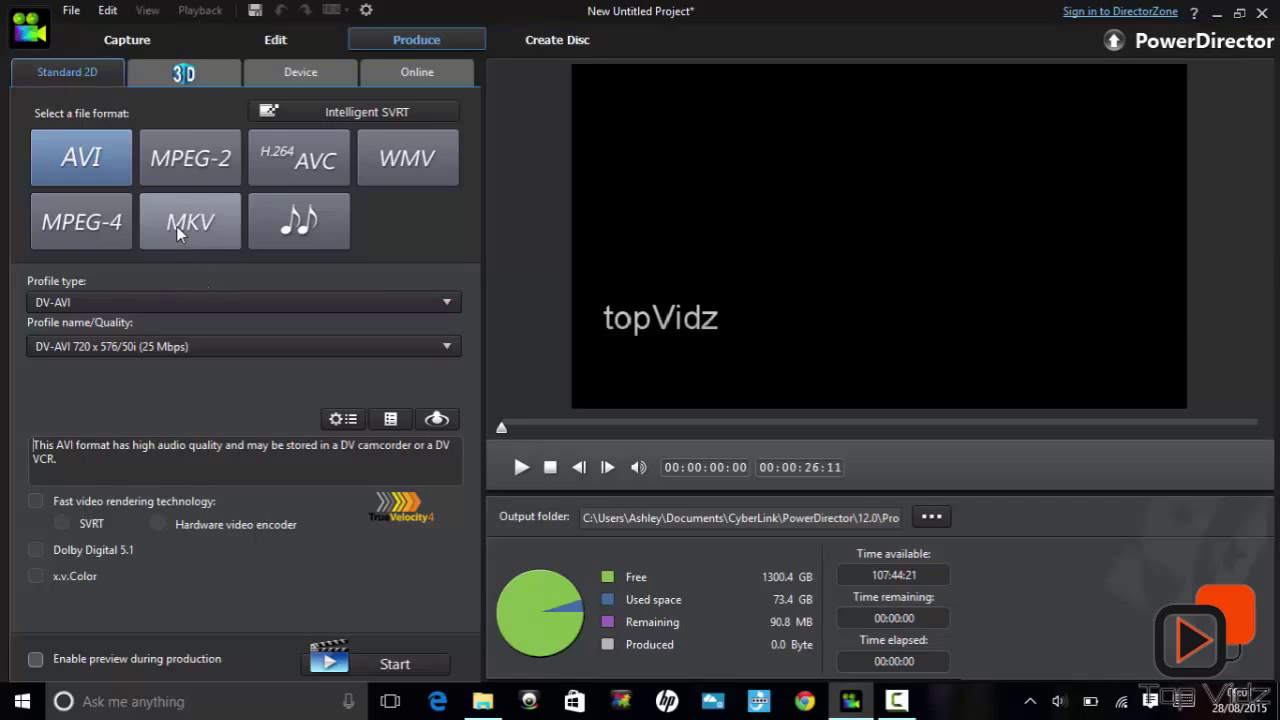
click(175, 192)
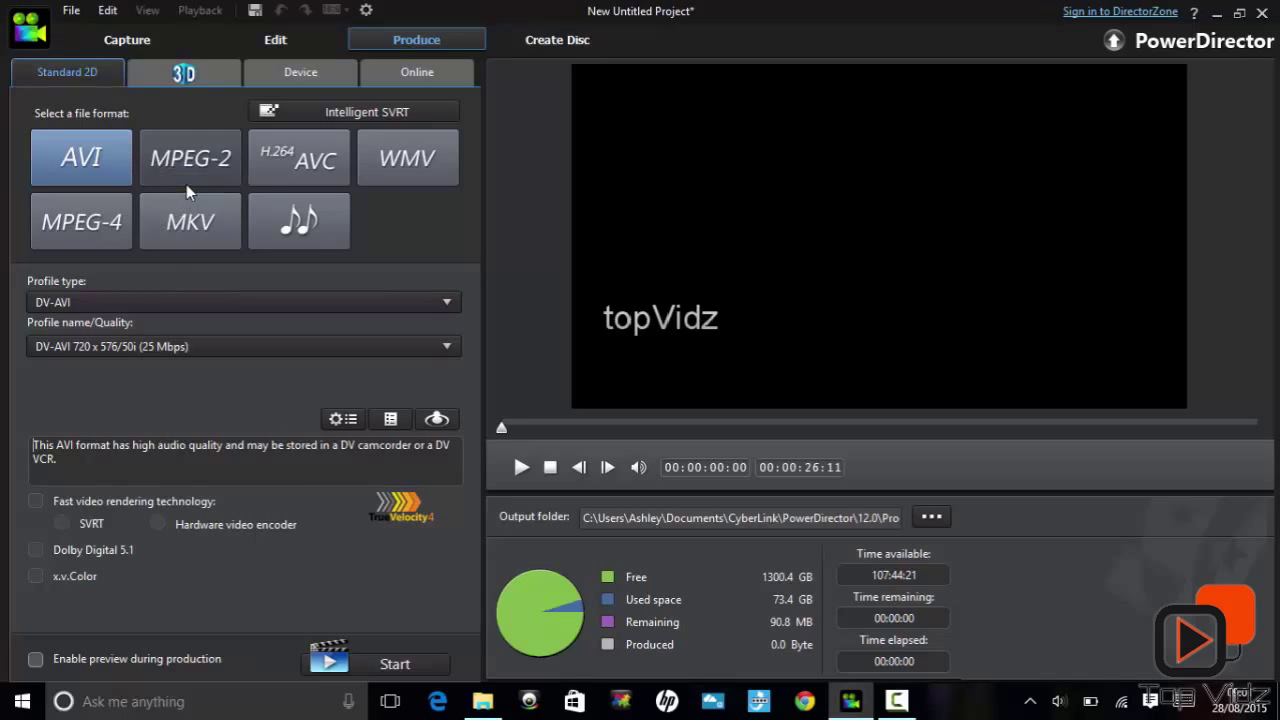
click(117, 174)
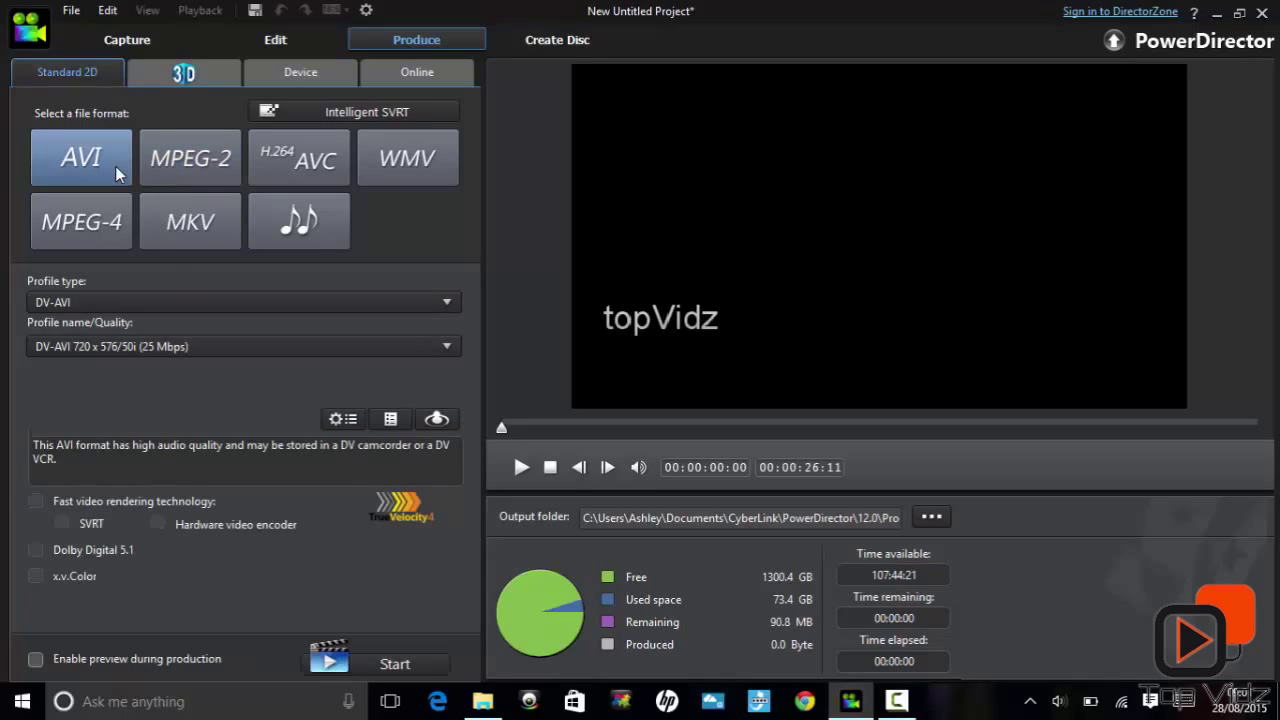
click(440, 80)
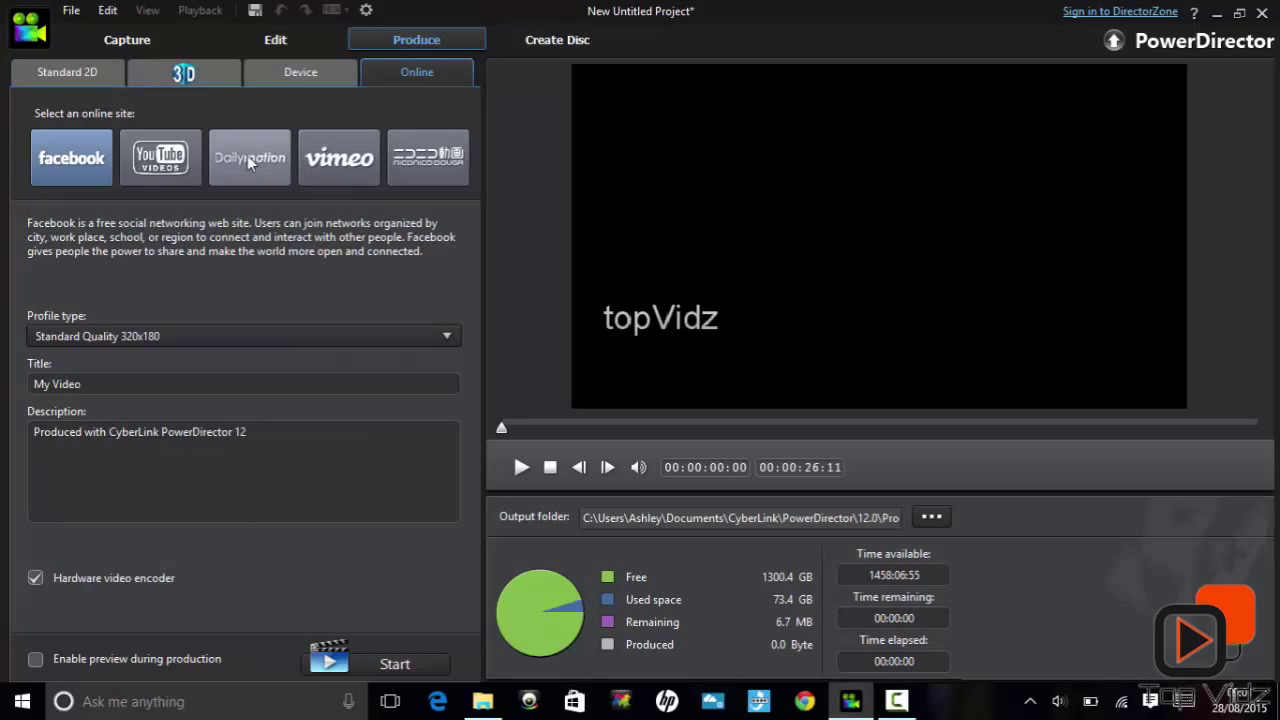